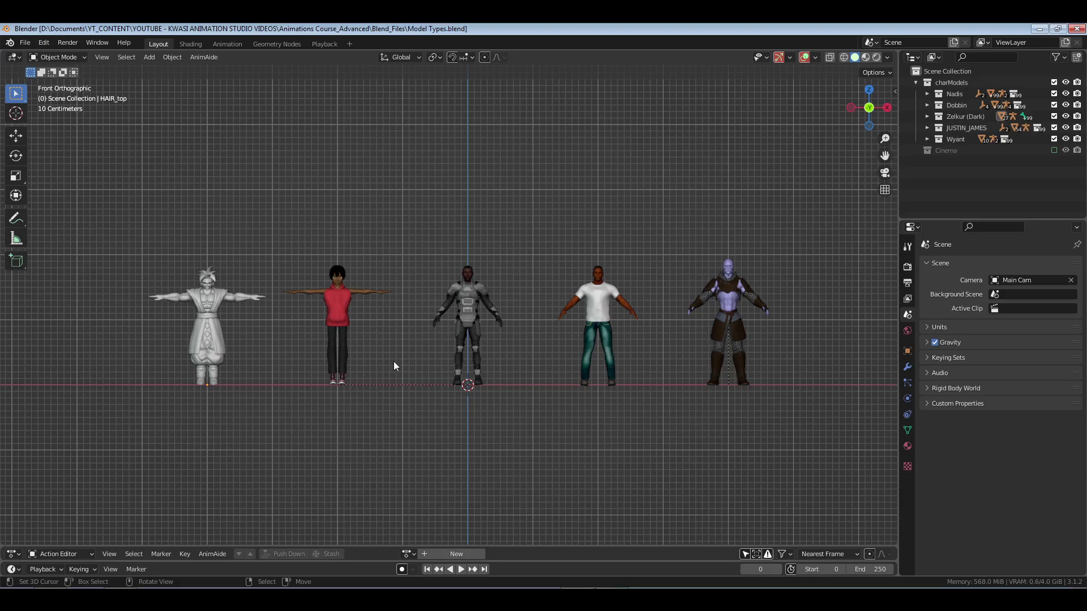
- Examine the white-robed and red-hoodie character models from the front, up close and within the full line-up
{"action": "scroll", "coordinate": [393, 361], "scroll_direction": "up", "scroll_amount": 5}
{"action": "scroll", "coordinate": [544, 310], "scroll_direction": "down", "scroll_amount": 7}
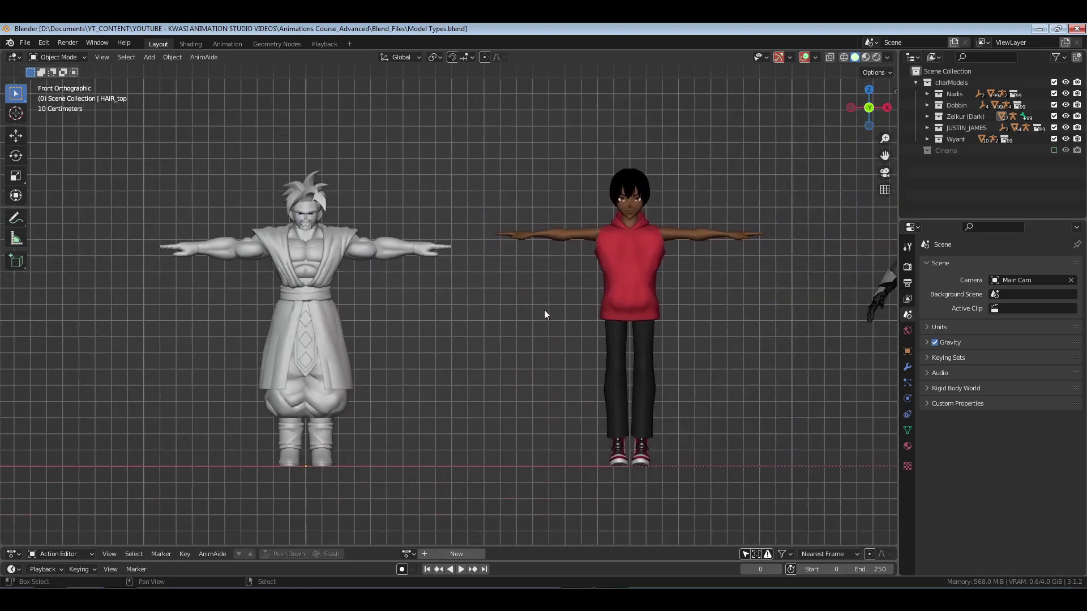
{"action": "scroll", "coordinate": [586, 329], "scroll_direction": "up", "scroll_amount": 3}
{"action": "middle_click_drag", "start_coordinate": [633, 338], "coordinate": [619, 343], "text": "shift"}
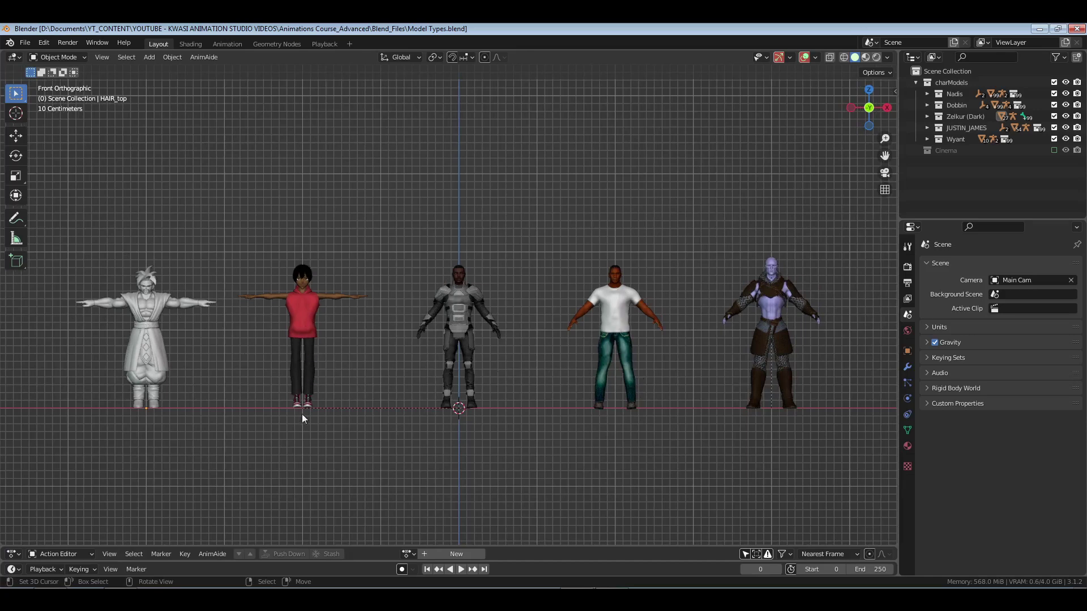
{"action": "middle_click_drag", "start_coordinate": [261, 431], "coordinate": [434, 422], "text": "shift"}
{"action": "scroll", "coordinate": [395, 435], "scroll_direction": "up", "scroll_amount": 2}
{"action": "scroll", "coordinate": [395, 435], "scroll_direction": "down", "scroll_amount": 1}
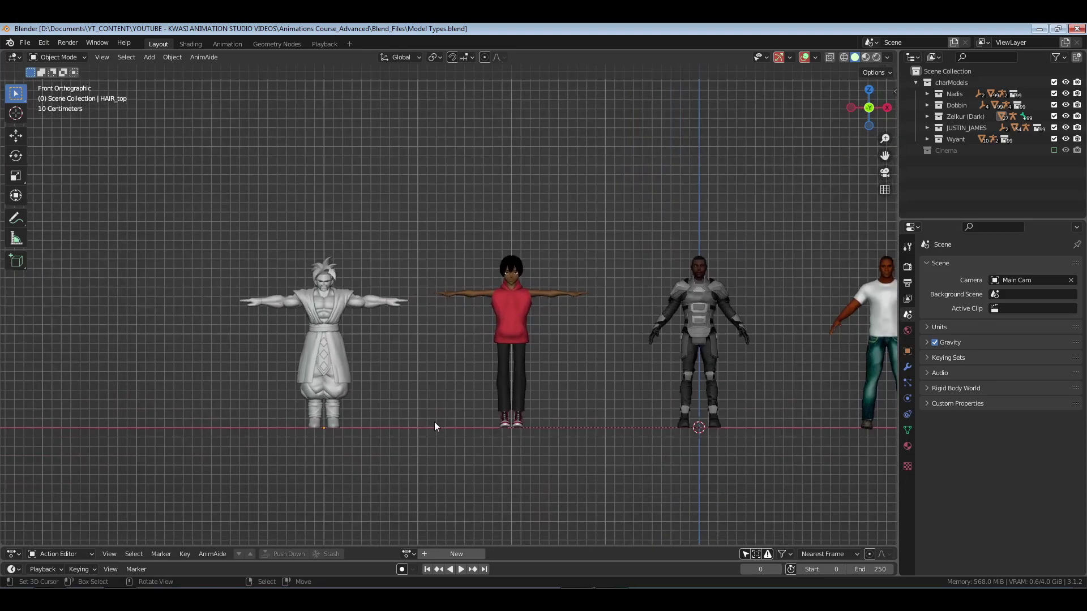
{"action": "scroll", "coordinate": [434, 423], "scroll_direction": "up", "scroll_amount": 4}
{"action": "middle_click_drag", "start_coordinate": [363, 380], "coordinate": [497, 319], "text": "shift"}
{"action": "scroll", "coordinate": [497, 320], "scroll_direction": "down", "scroll_amount": 1}
{"action": "middle_click_drag", "start_coordinate": [467, 370], "coordinate": [485, 362], "text": "shift"}
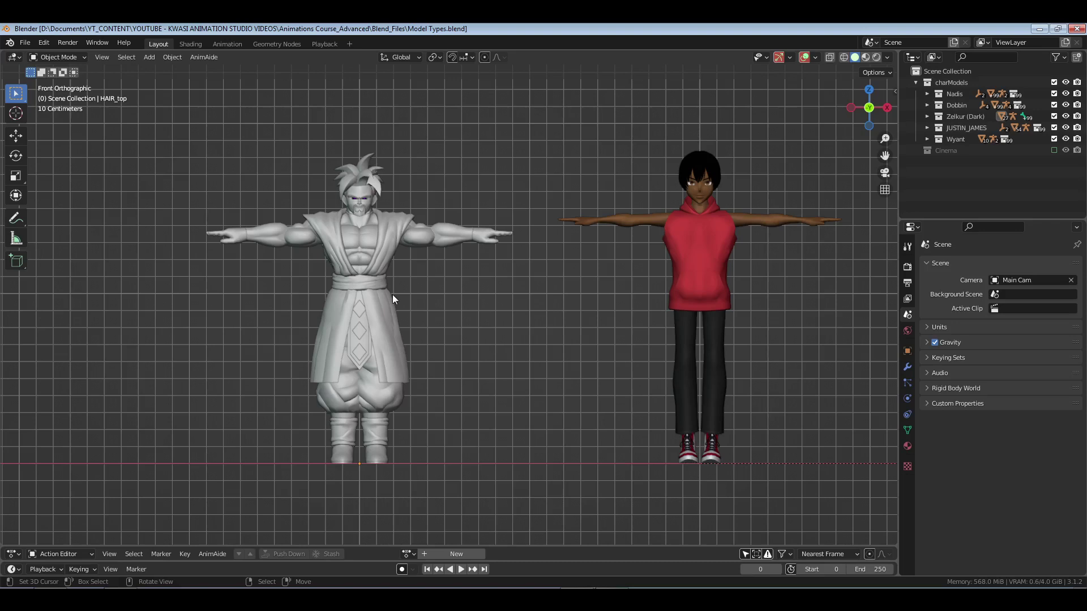
- Examine the armored, white T-shirt and purple warrior character models from the front, one after another
{"action": "middle_click_drag", "start_coordinate": [673, 304], "coordinate": [474, 335], "text": "shift"}
{"action": "middle_click_drag", "start_coordinate": [762, 337], "coordinate": [440, 338], "text": "shift"}
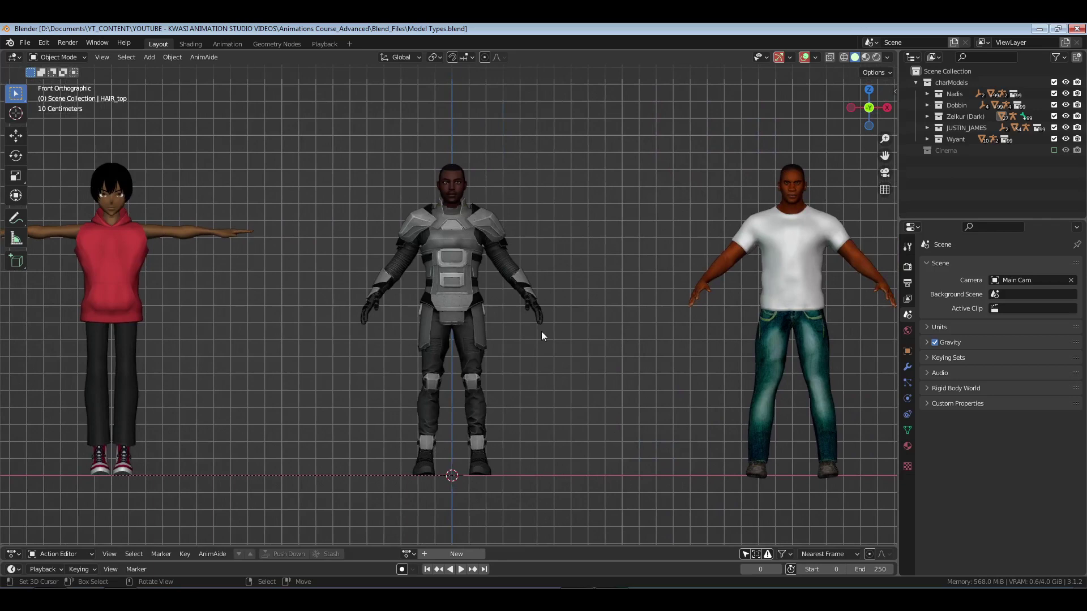
{"action": "middle_click_drag", "start_coordinate": [768, 351], "coordinate": [394, 341], "text": "shift"}
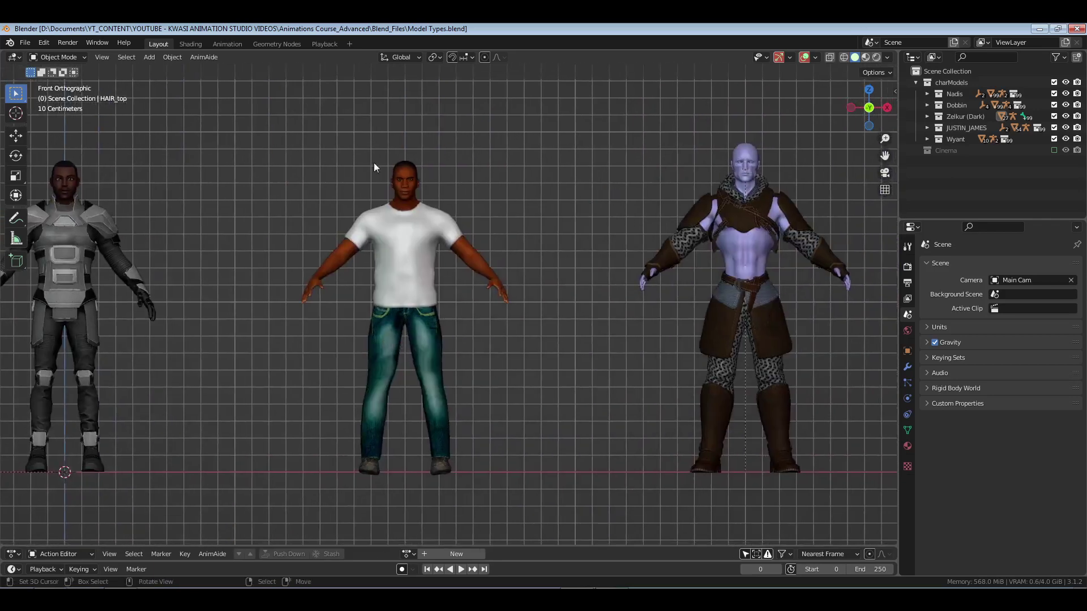
{"action": "middle_click_drag", "start_coordinate": [634, 276], "coordinate": [335, 295], "text": "shift"}
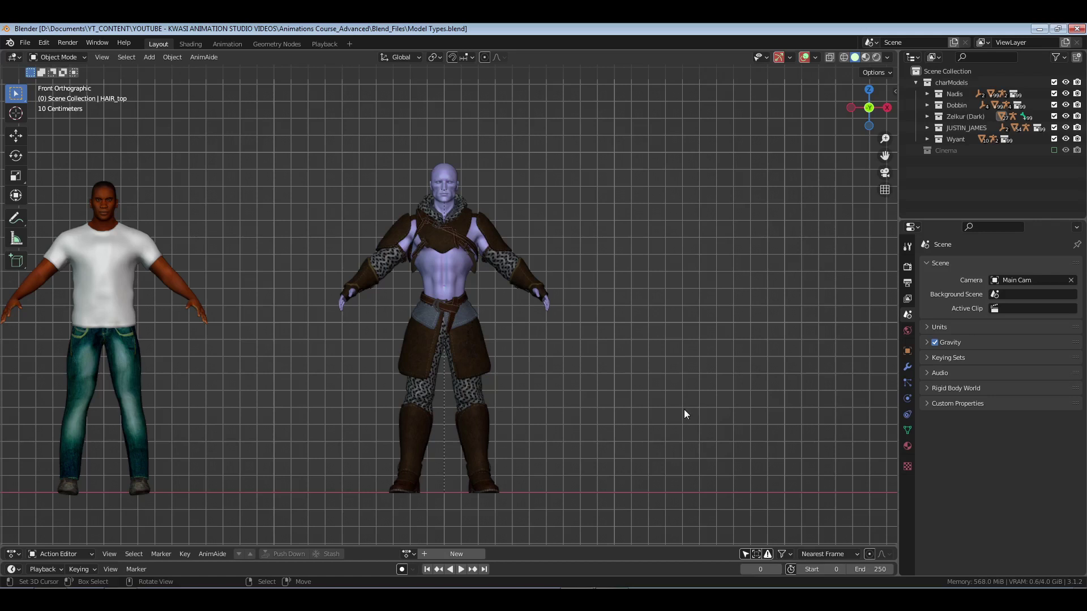
{"action": "middle_click_drag", "start_coordinate": [215, 375], "coordinate": [585, 360], "text": "shift"}
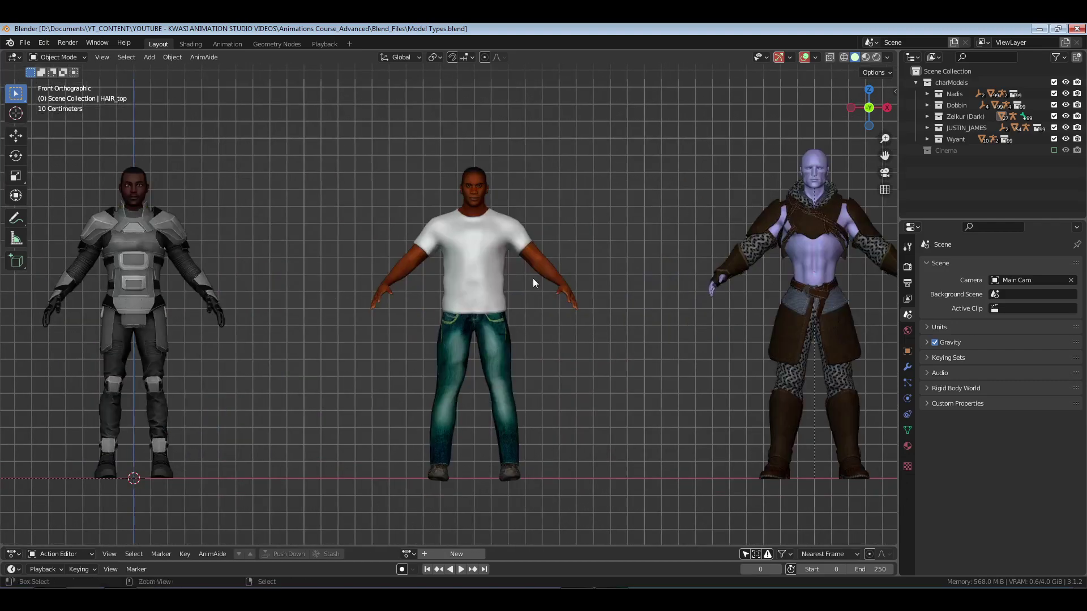
{"action": "middle_click_drag", "start_coordinate": [532, 279], "coordinate": [629, 347], "text": "ctrl"}
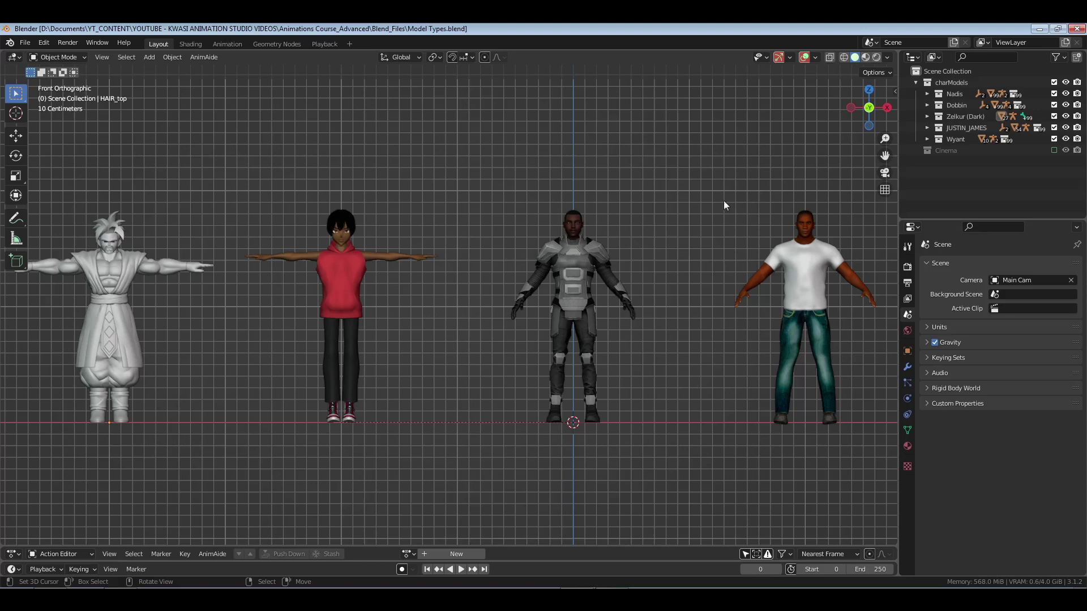
- Enable the Bones viewport overlay to display the characters' rigs
{"action": "left_click", "coordinate": [815, 58]}
{"action": "left_click", "coordinate": [842, 182]}
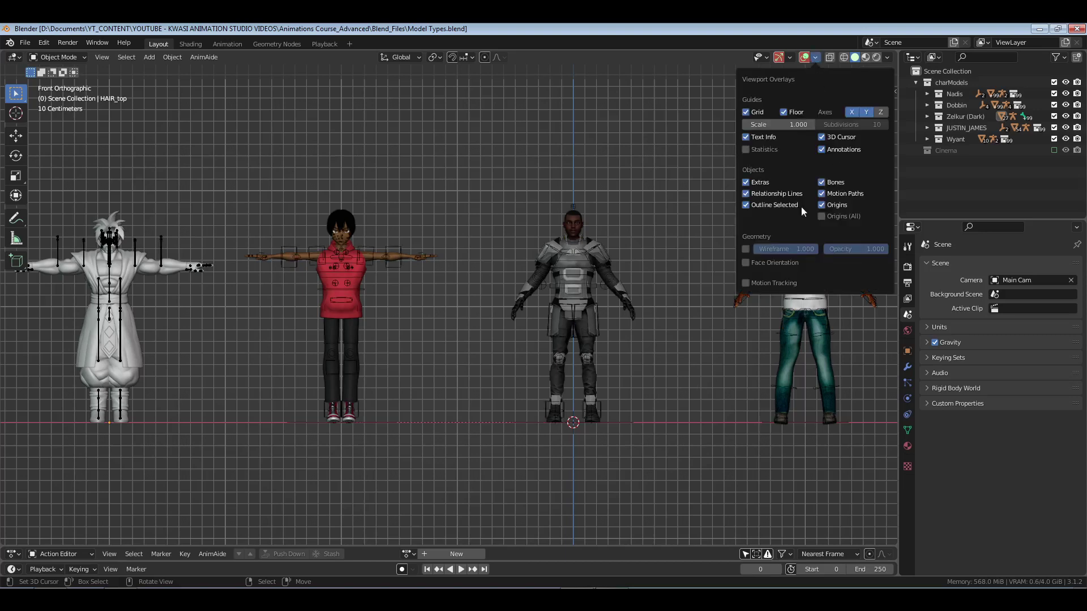
{"action": "middle_click_drag", "start_coordinate": [505, 369], "coordinate": [447, 373]}
- Select the armatures of the five characters in turn to compare their rigs from a perspective view
{"action": "left_click", "coordinate": [332, 201]}
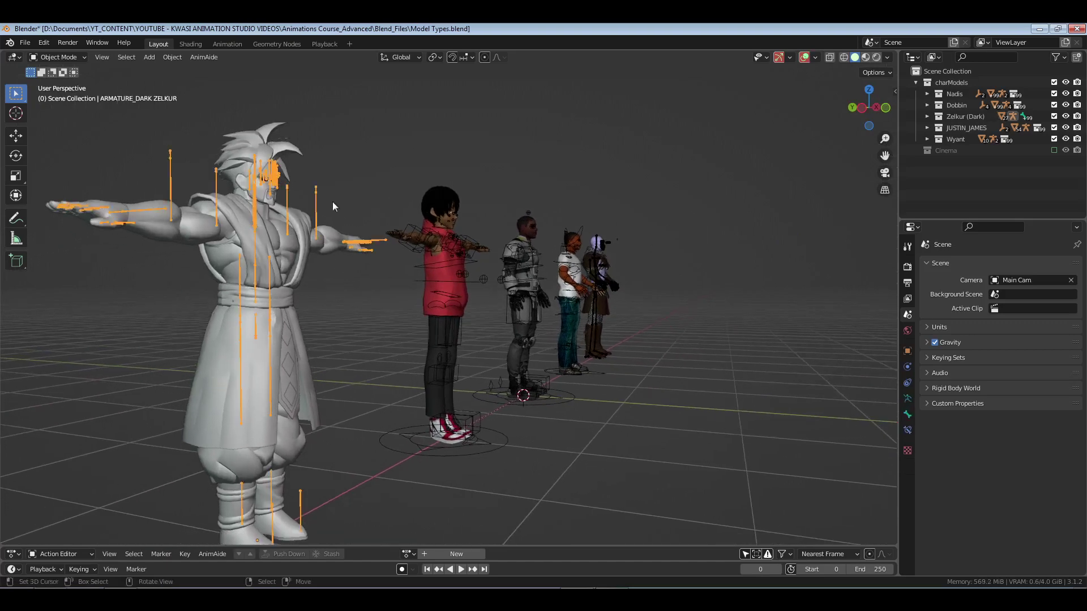
{"action": "left_click", "coordinate": [437, 243]}
{"action": "left_click", "coordinate": [524, 257]}
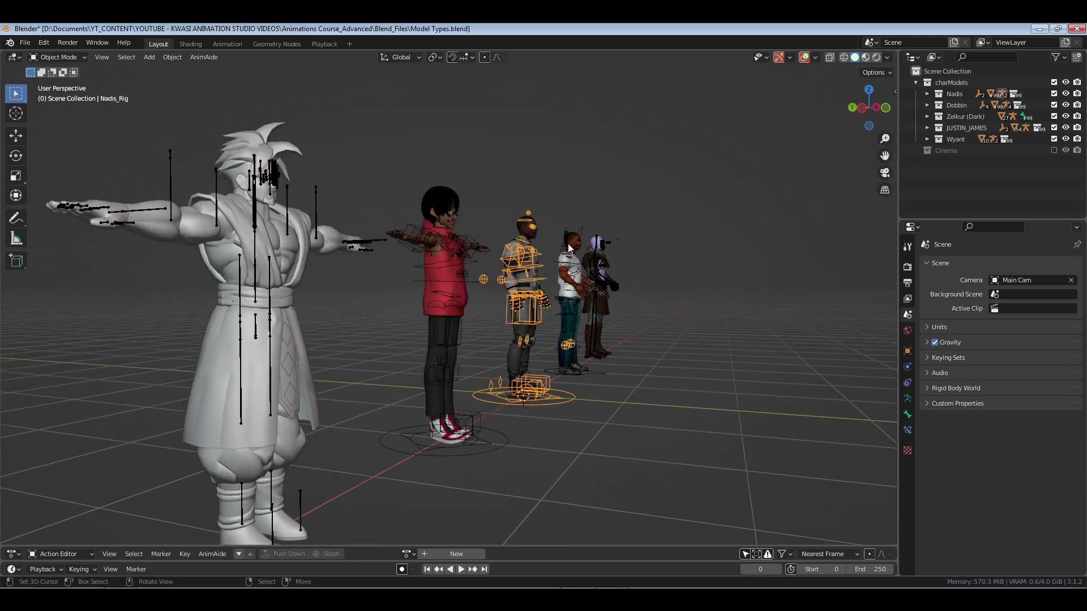
{"action": "left_click", "coordinate": [569, 248]}
{"action": "left_click", "coordinate": [602, 248]}
{"action": "left_click", "coordinate": [517, 249]}
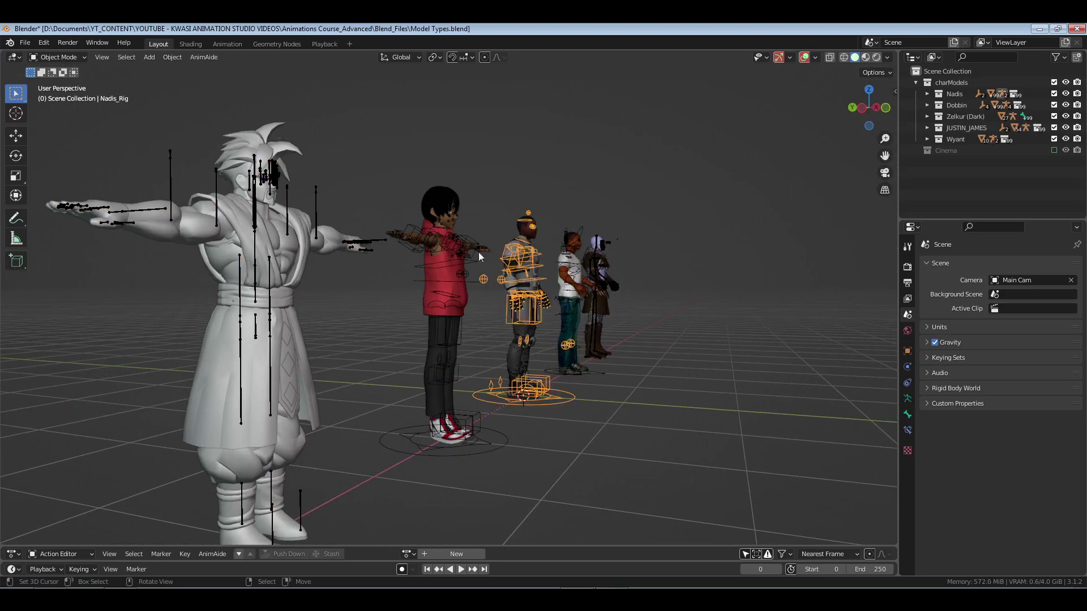
{"action": "left_click", "coordinate": [426, 245]}
{"action": "left_click", "coordinate": [566, 256]}
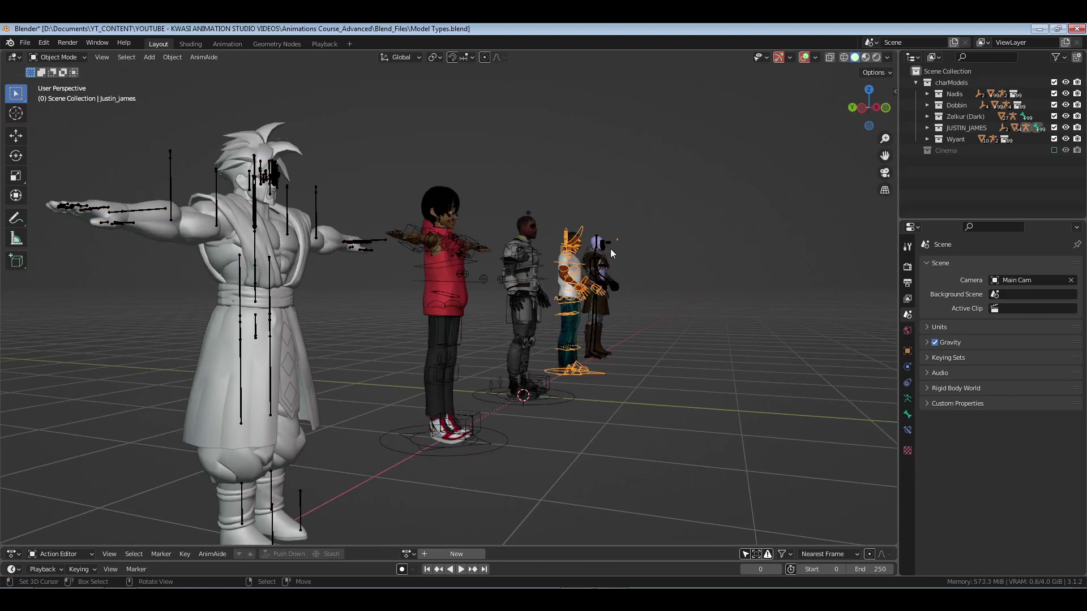
{"action": "left_click", "coordinate": [283, 176]}
{"action": "left_click", "coordinate": [271, 174]}
{"action": "left_click", "coordinate": [604, 250]}
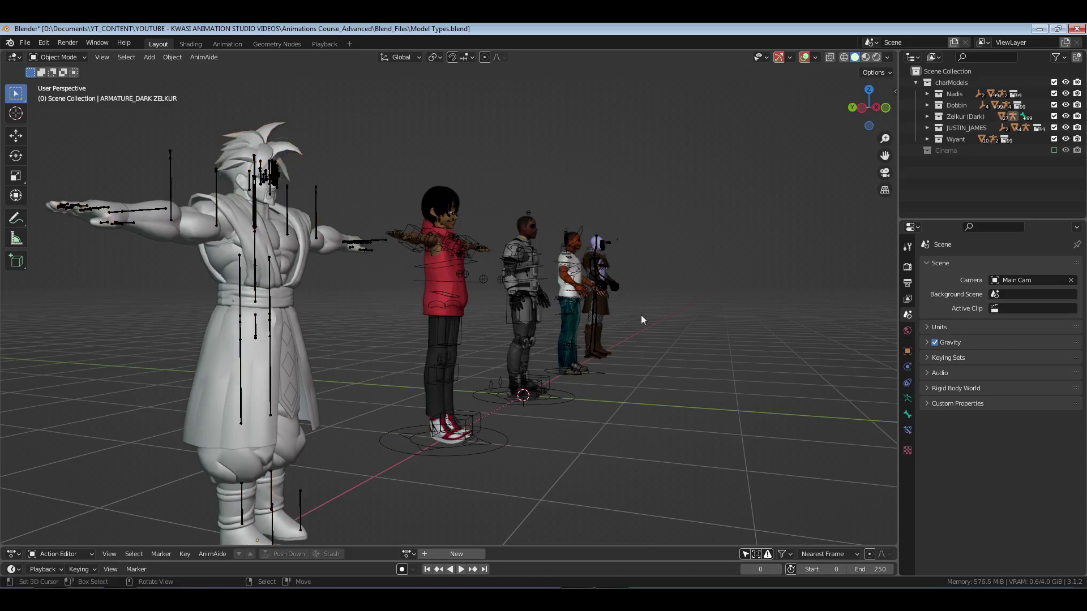
{"action": "left_click", "coordinate": [607, 259]}
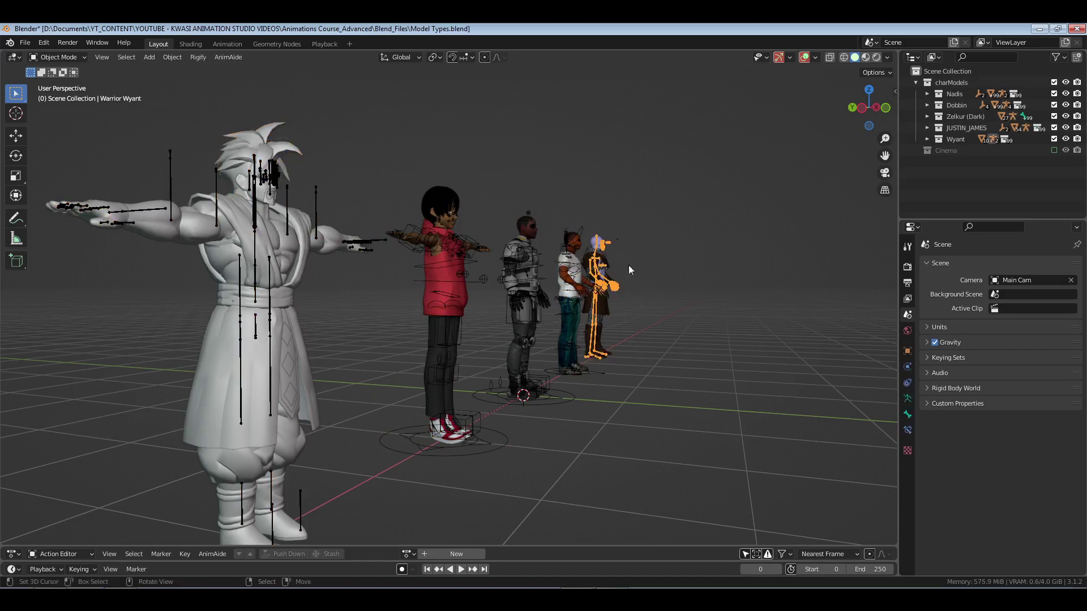
{"action": "left_click", "coordinate": [271, 179]}
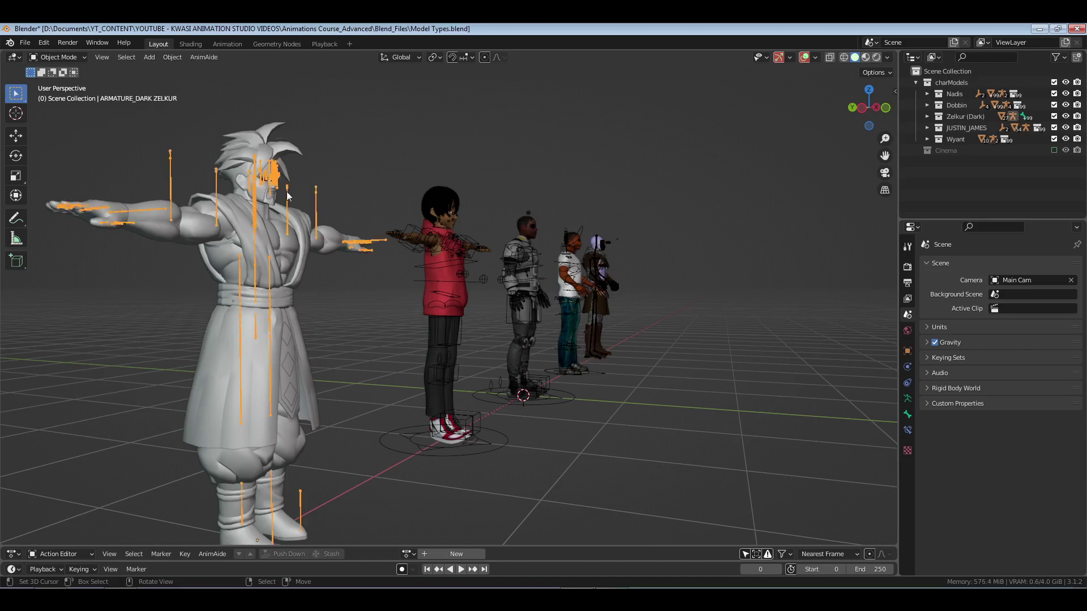
- Select Dobbin_Rig, frame the red-hoodie character's upper body up close, and save the file
{"action": "left_click", "coordinate": [464, 241]}
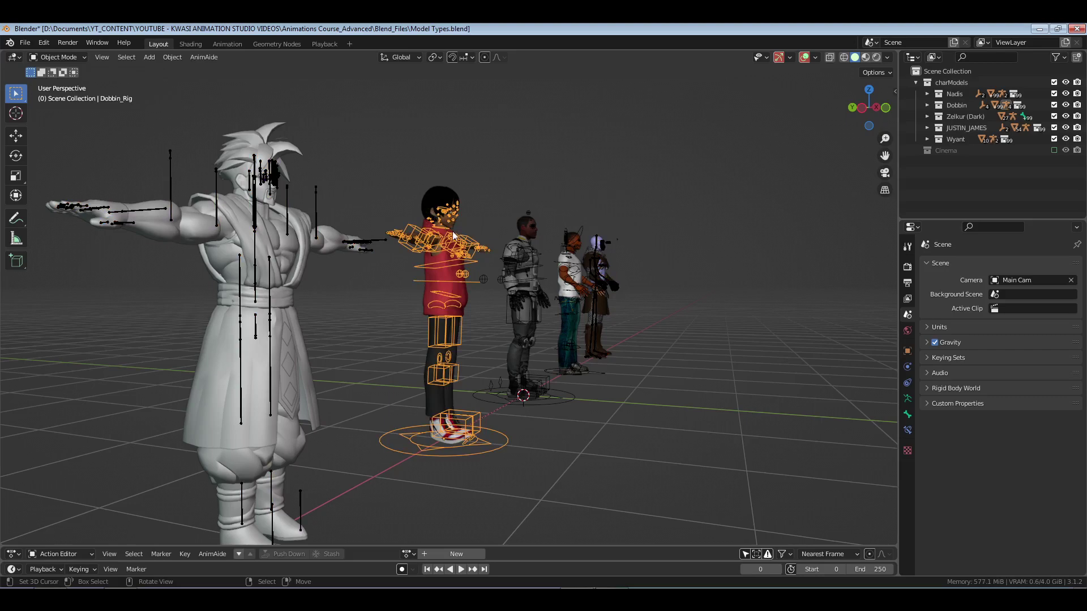
{"action": "key", "text": "KP_Decimal"}
{"action": "middle_click_drag", "start_coordinate": [587, 249], "coordinate": [483, 249]}
{"action": "middle_click_drag", "start_coordinate": [482, 249], "coordinate": [545, 353], "text": "shift"}
{"action": "scroll", "coordinate": [491, 338], "scroll_direction": "up", "scroll_amount": 4}
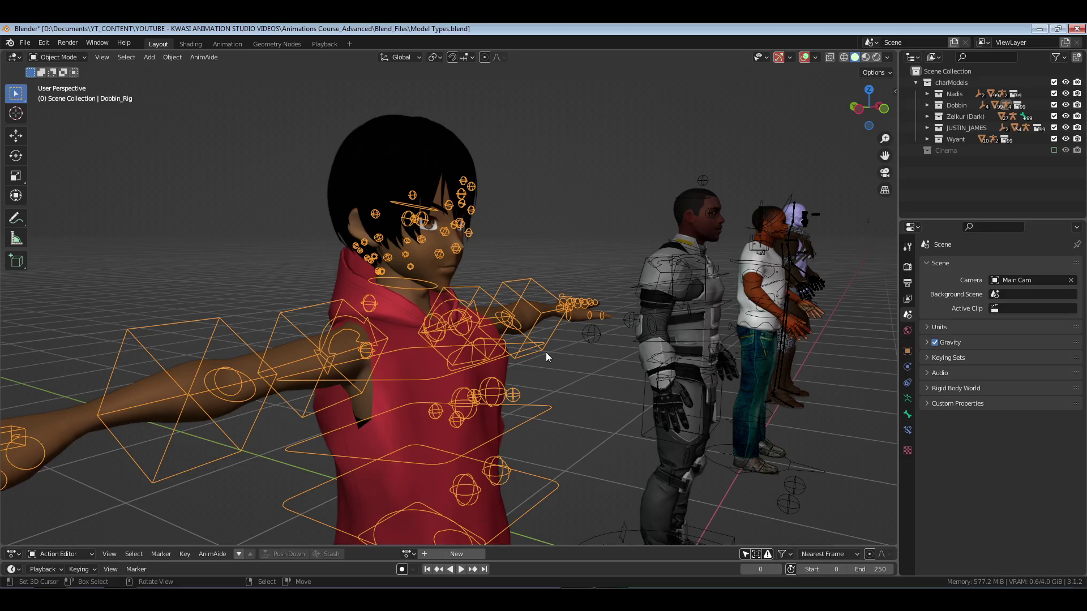
{"action": "key", "text": "ctrl+s"}
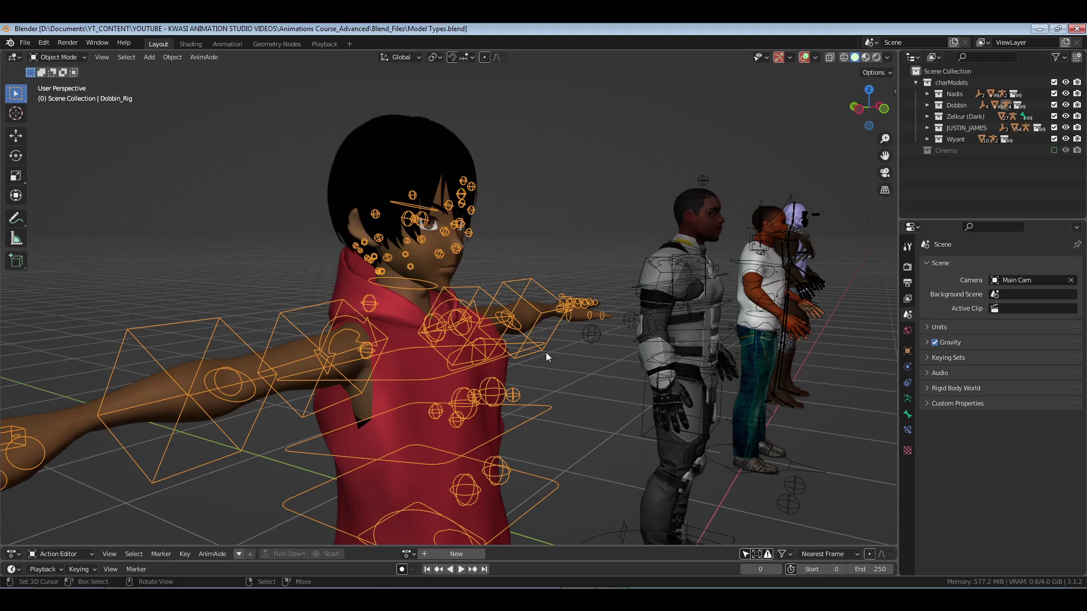
- Select Nadis_Rig and frame it to inspect the armored character's rig controls up close
{"action": "left_click", "coordinate": [680, 274]}
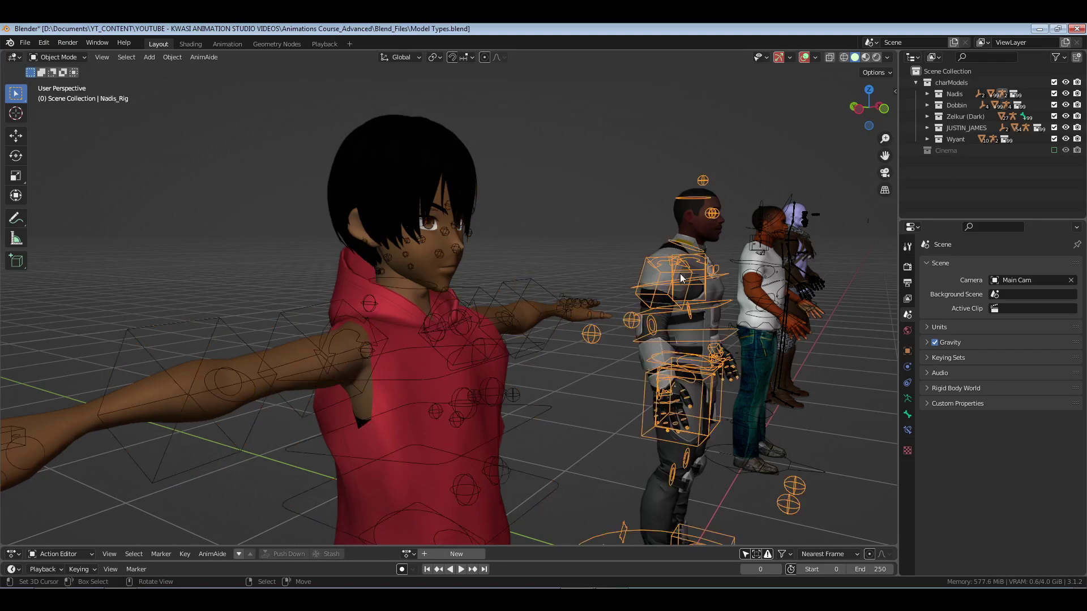
{"action": "key", "text": "KP_Decimal"}
{"action": "middle_click_drag", "start_coordinate": [497, 240], "coordinate": [517, 369], "text": "shift"}
{"action": "scroll", "coordinate": [517, 369], "scroll_direction": "up", "scroll_amount": 2}
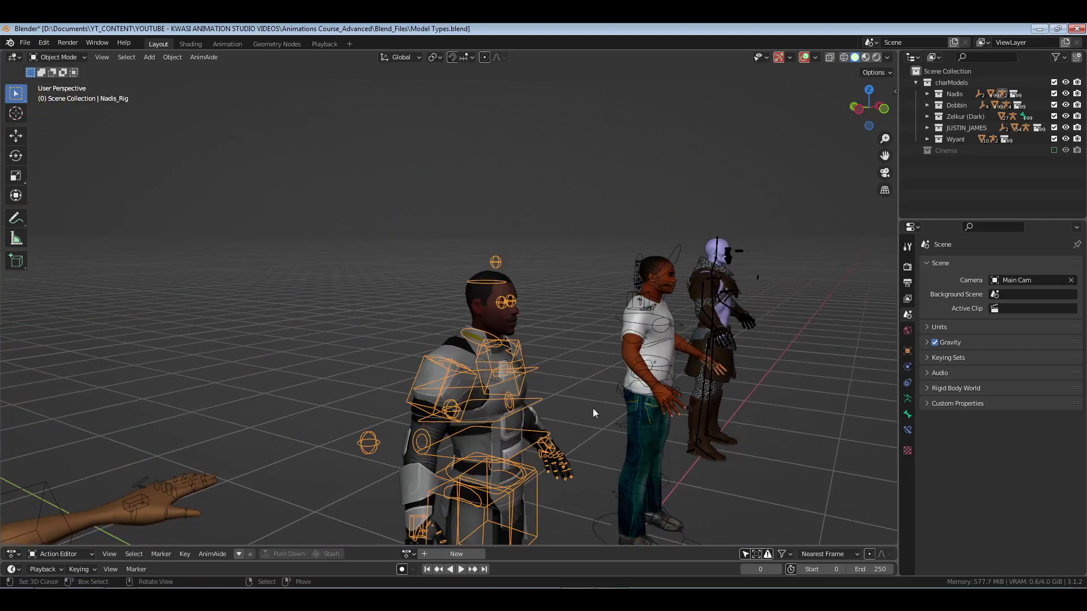
{"action": "middle_click_drag", "start_coordinate": [592, 409], "coordinate": [571, 373]}
{"action": "scroll", "coordinate": [531, 331], "scroll_direction": "up", "scroll_amount": 3}
{"action": "scroll", "coordinate": [535, 345], "scroll_direction": "down", "scroll_amount": 6}
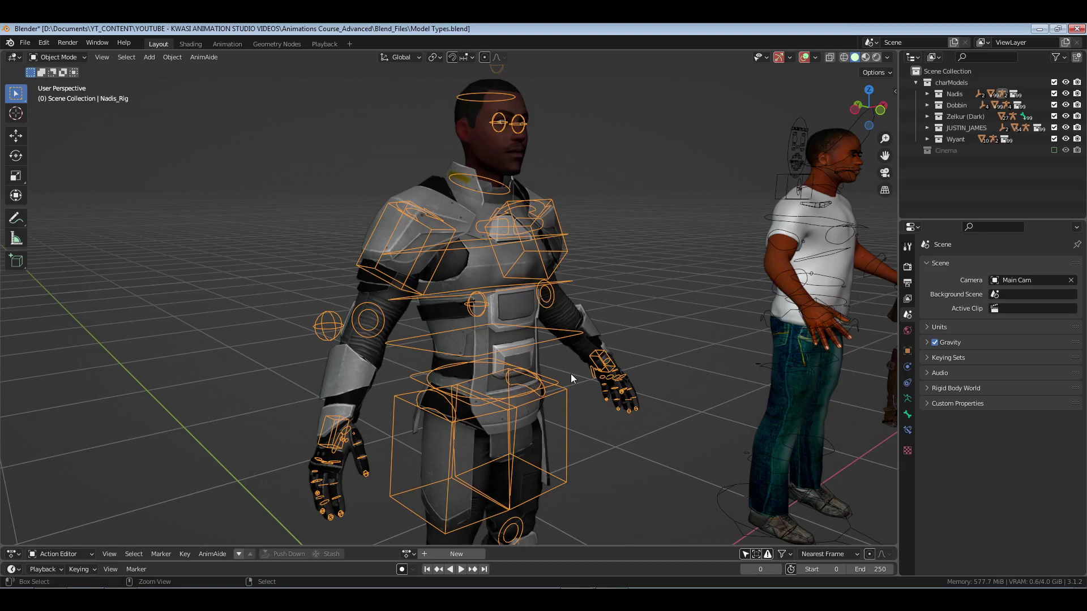
- Switch Nadis_Rig to Pose Mode and show its Rig Main Properties in the sidebar
{"action": "key", "text": "ctrl+Tab"}
{"action": "middle_click_drag", "start_coordinate": [570, 374], "coordinate": [542, 336]}
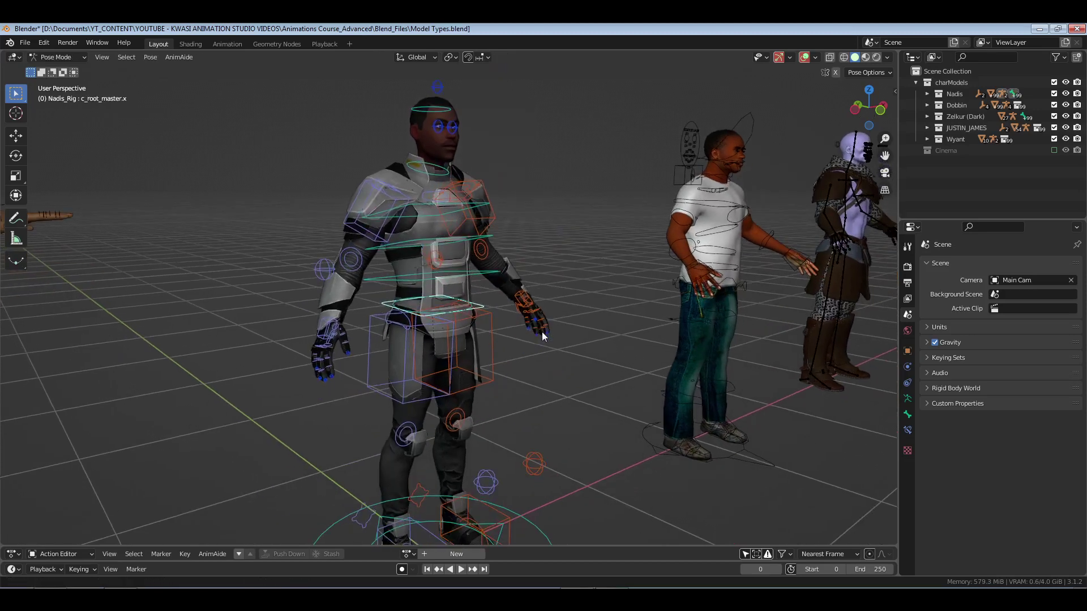
{"action": "key", "text": "n"}
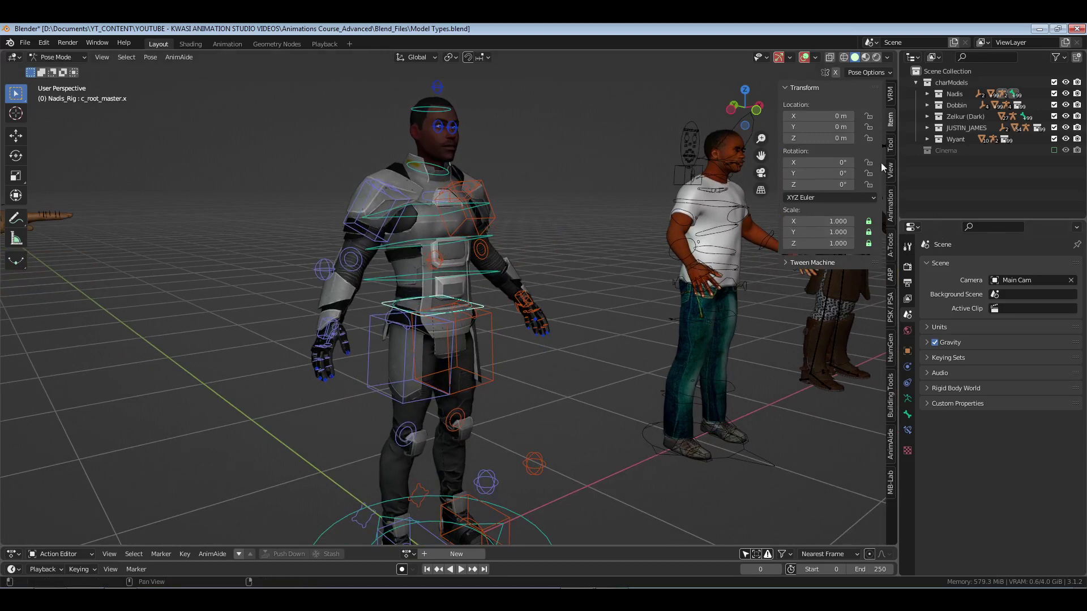
{"action": "left_click", "coordinate": [891, 145]}
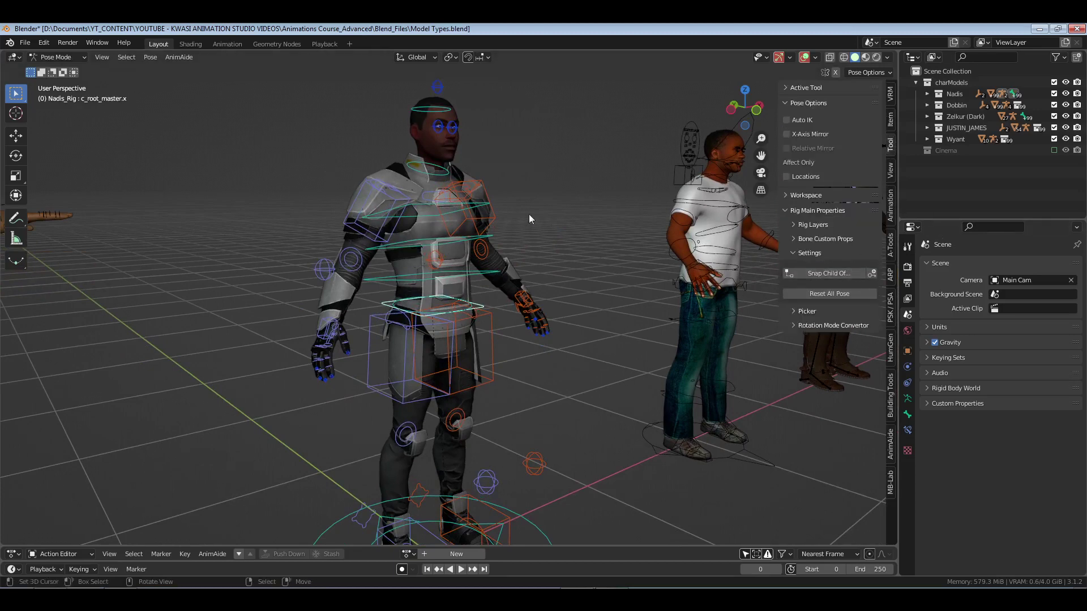
- Select the left arm control c_arm_ik.l and apply Snap IK-FK to it
{"action": "left_click", "coordinate": [490, 217]}
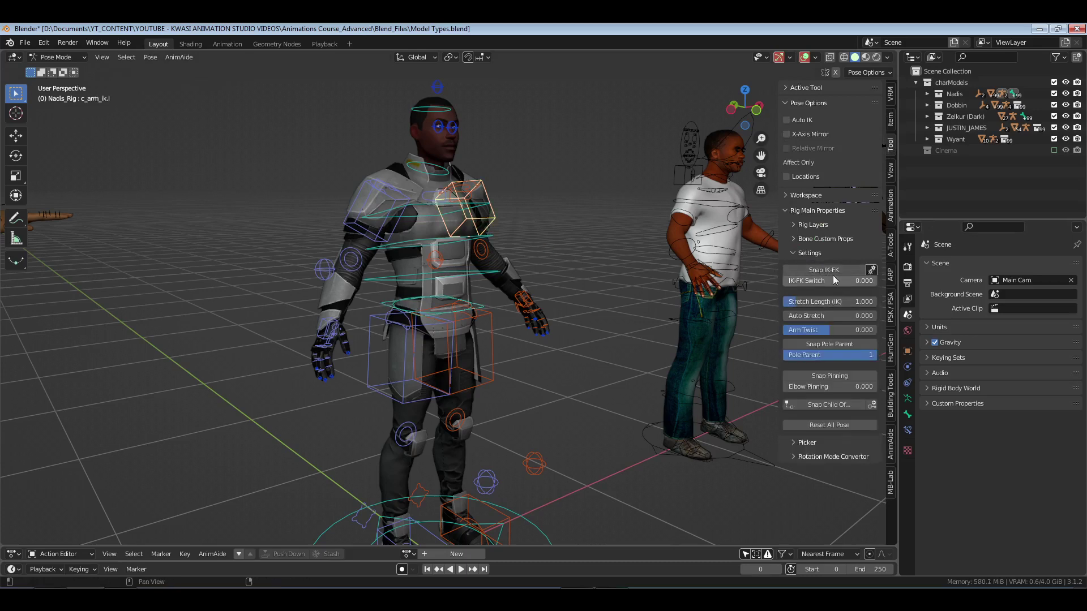
{"action": "left_click", "coordinate": [824, 272]}
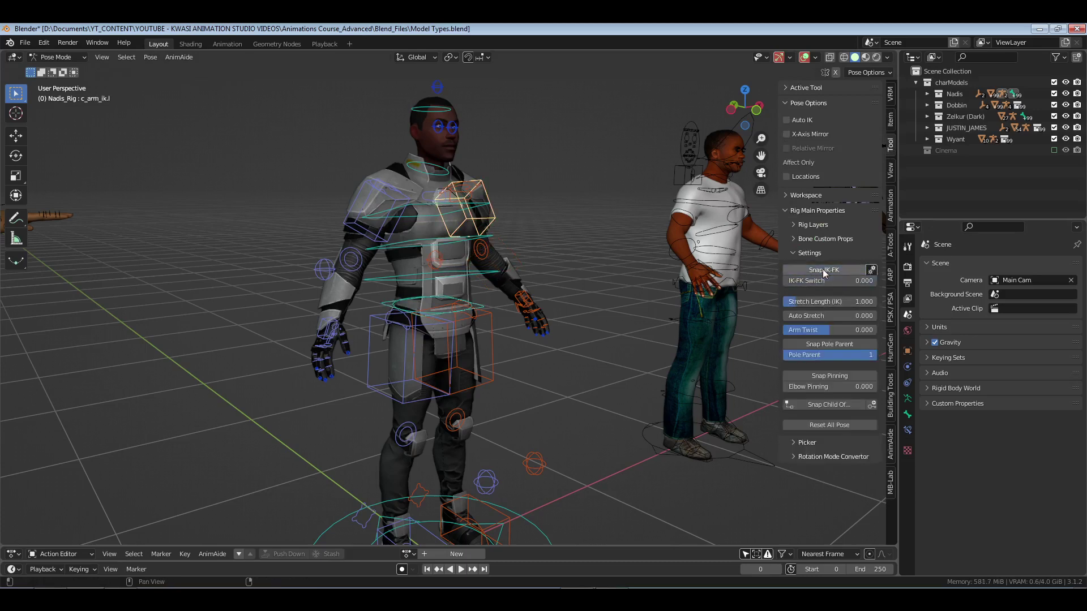
{"action": "middle_click_drag", "start_coordinate": [504, 299], "coordinate": [546, 299]}
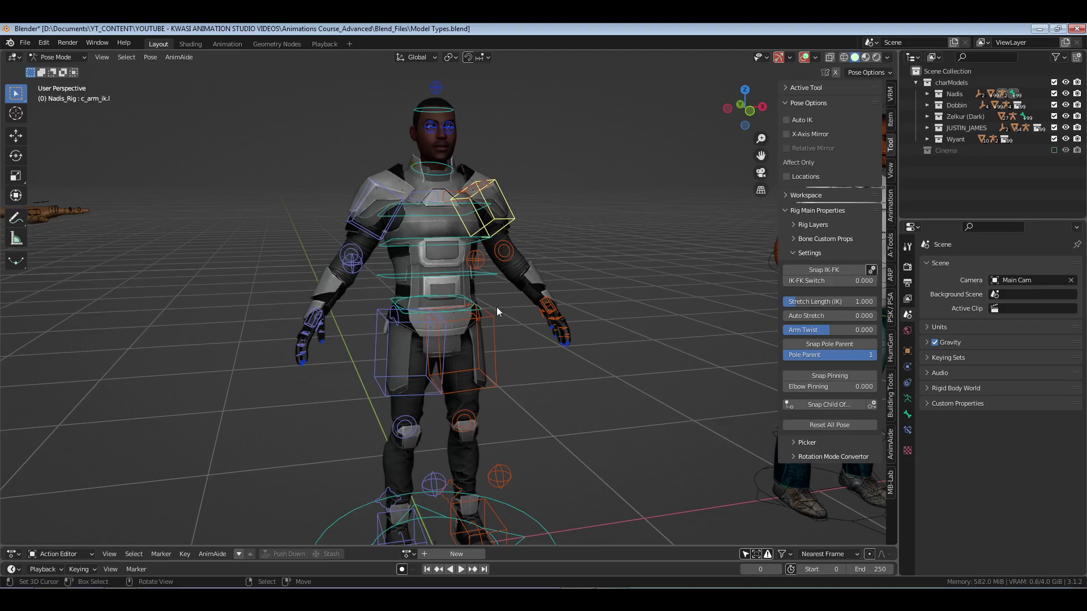
- Try lowering the armored character's c_root_master.x control along the global Z axis
{"action": "left_click", "coordinate": [476, 311]}
{"action": "middle_click_drag", "start_coordinate": [371, 384], "coordinate": [592, 325]}
{"action": "key", "text": "g"}
{"action": "key", "text": "z"}
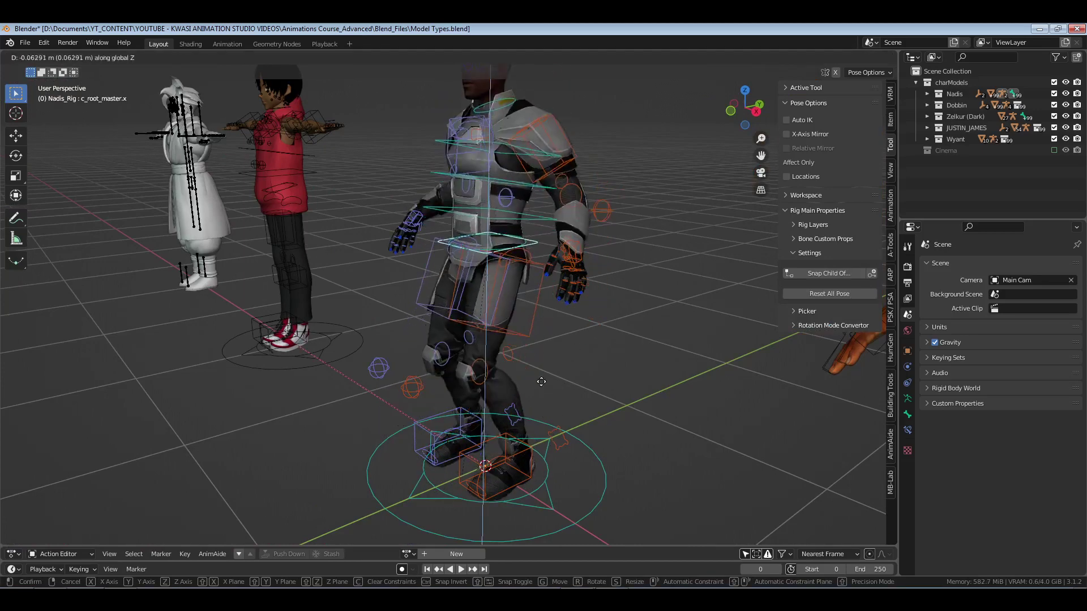
{"action": "key", "text": "Escape"}
- Leave Pose Mode on Nadis_Rig, then put the white-robed character's armature in Pose Mode and select its g_C_Pelvis bone
{"action": "key", "text": "ctrl+Tab"}
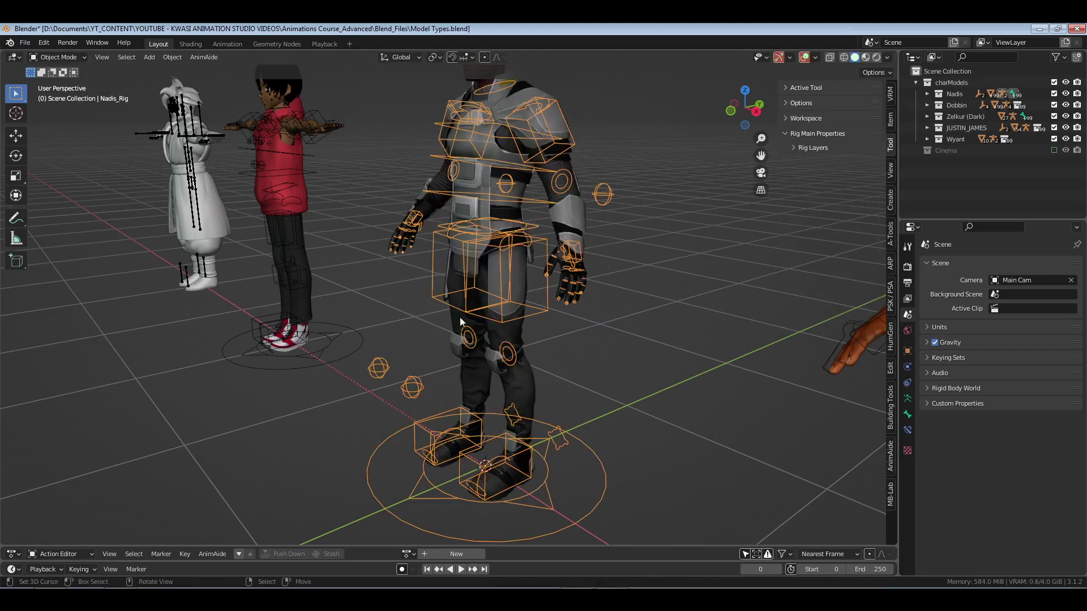
{"action": "middle_click_drag", "start_coordinate": [461, 322], "coordinate": [317, 326]}
{"action": "left_click", "coordinate": [99, 114]}
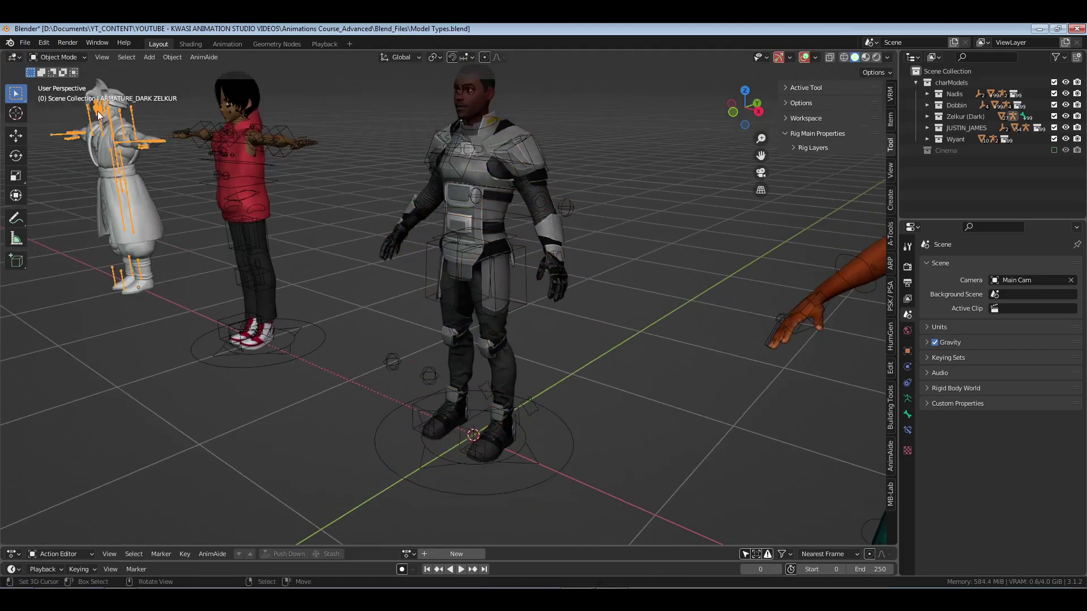
{"action": "key", "text": "KP_Decimal"}
{"action": "key", "text": "ctrl+Tab"}
{"action": "left_click", "coordinate": [477, 297]}
{"action": "scroll", "coordinate": [475, 298], "scroll_direction": "up", "scroll_amount": 8}
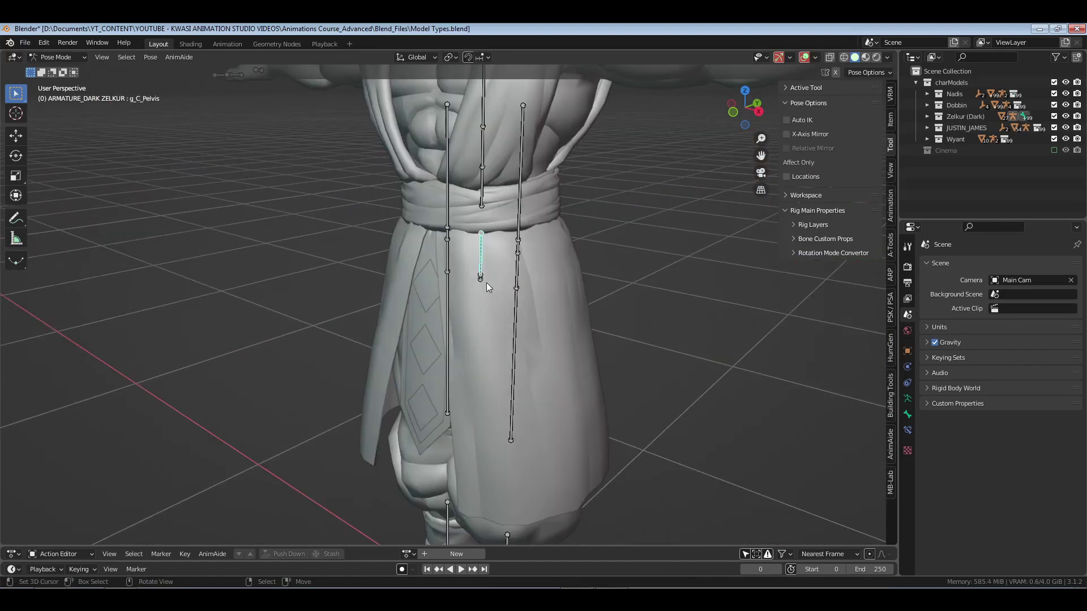
- Delete the g_C_Pelvis bone in Edit Mode and return the armature to Pose Mode
{"action": "key", "text": "Tab"}
{"action": "key", "text": "x"}
{"action": "left_click", "coordinate": [486, 283]}
{"action": "key", "text": "Tab"}
- Try moving the b_C_Pelvis bone of the white-robed character's armature
{"action": "right_click", "coordinate": [483, 261]}
{"action": "key", "text": "g"}
{"action": "right_click", "coordinate": [540, 315]}
{"action": "scroll", "coordinate": [541, 311], "scroll_direction": "down", "scroll_amount": 5}
{"action": "key", "text": "g"}
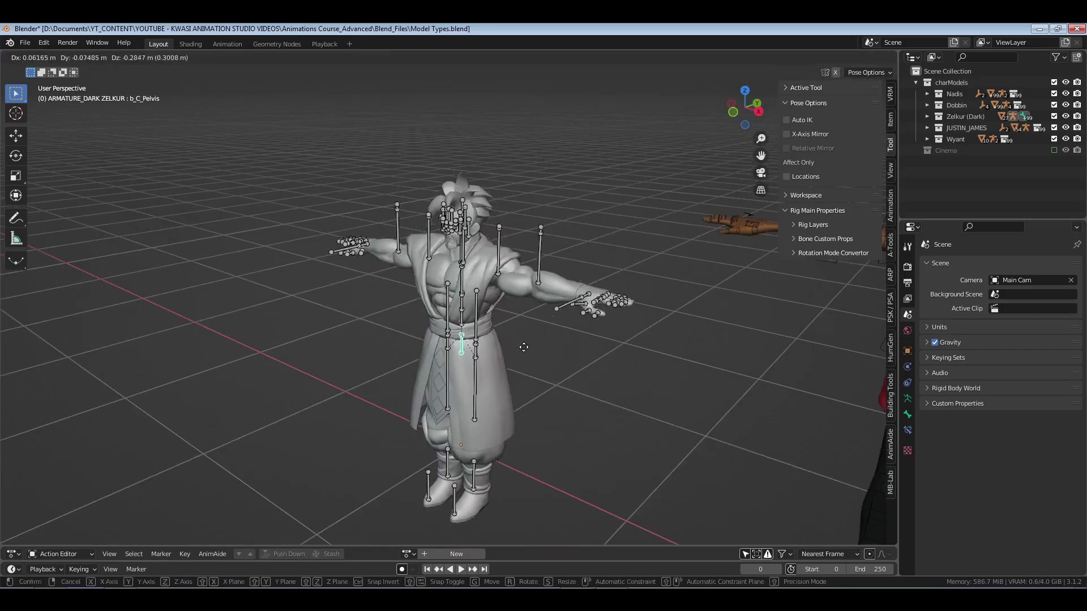
{"action": "right_click", "coordinate": [510, 301]}
- Return the white-robed character's armature to Object Mode and bring the whole row of characters into view
{"action": "middle_click_drag", "start_coordinate": [471, 312], "coordinate": [556, 313]}
{"action": "key", "text": "ctrl+Tab"}
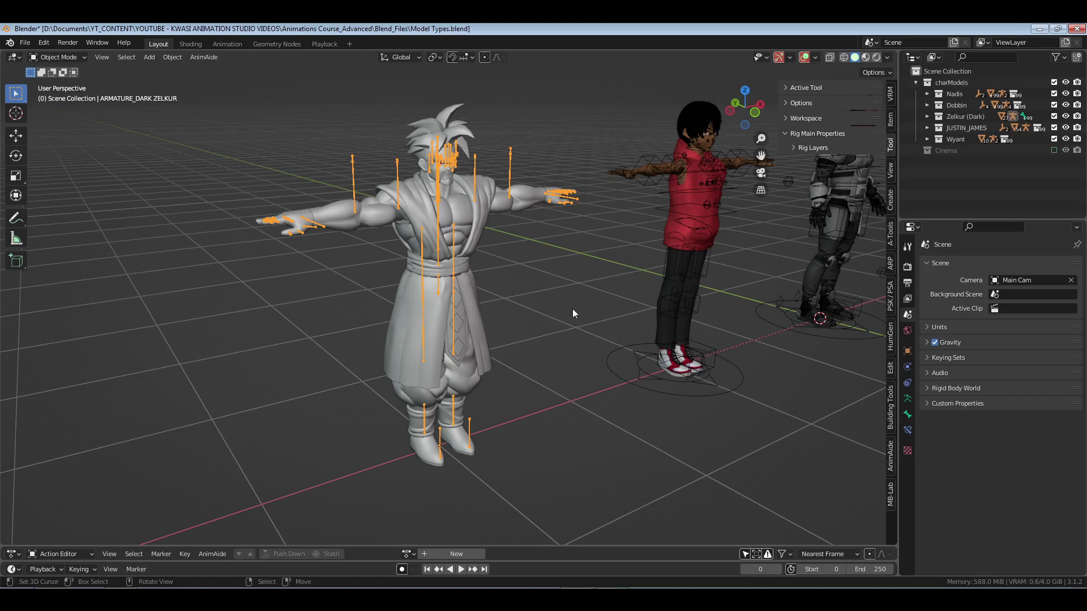
{"action": "mouse_move", "coordinate": [572, 308]}
{"action": "middle_mouse_down"}
{"action": "mouse_move", "coordinate": [422, 325]}
{"action": "mouse_move", "coordinate": [471, 328]}
{"action": "mouse_move", "coordinate": [559, 308]}
{"action": "middle_mouse_up"}
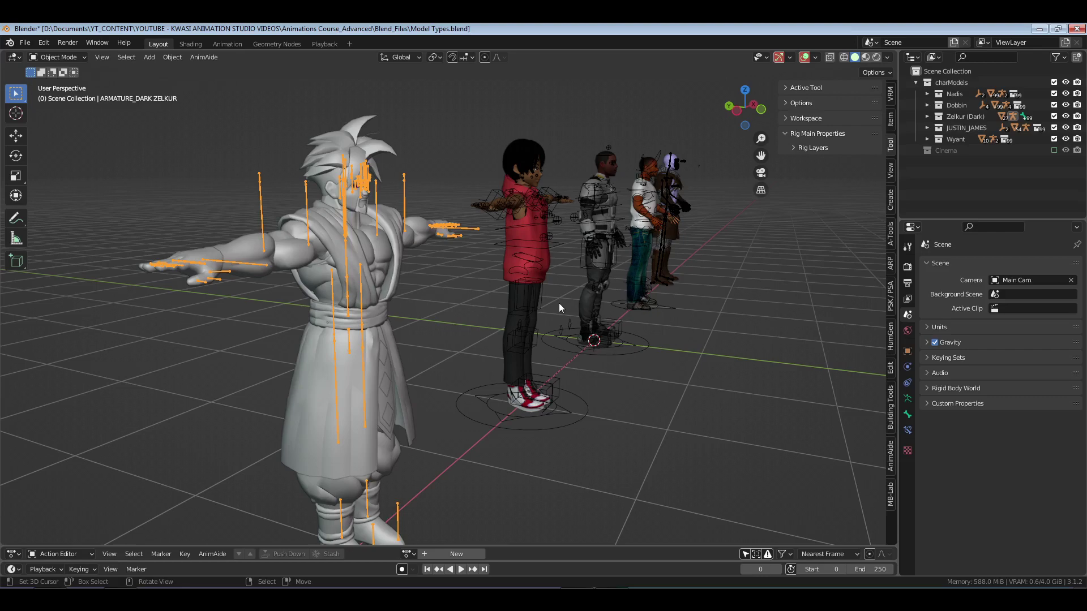
- Put the red-hoodie character's Dobbin_Rig in Pose Mode and activate the Rotate tool for its c_spine_02.x bone
{"action": "left_click", "coordinate": [533, 198]}
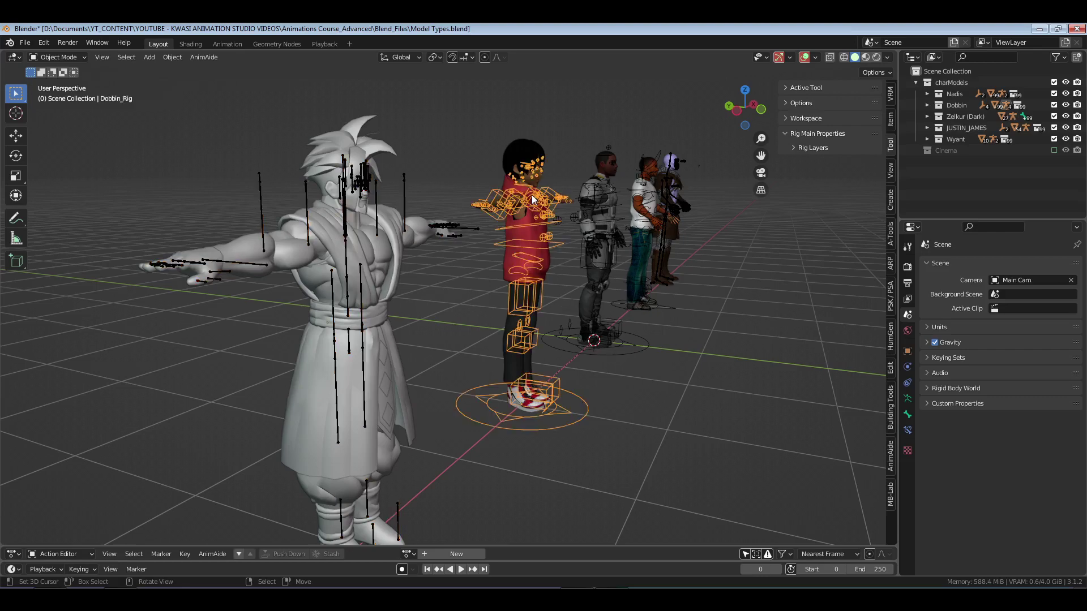
{"action": "key", "text": "KP_Decimal"}
{"action": "middle_click_drag", "start_coordinate": [532, 195], "coordinate": [578, 371]}
{"action": "scroll", "coordinate": [521, 340], "scroll_direction": "up", "scroll_amount": 3}
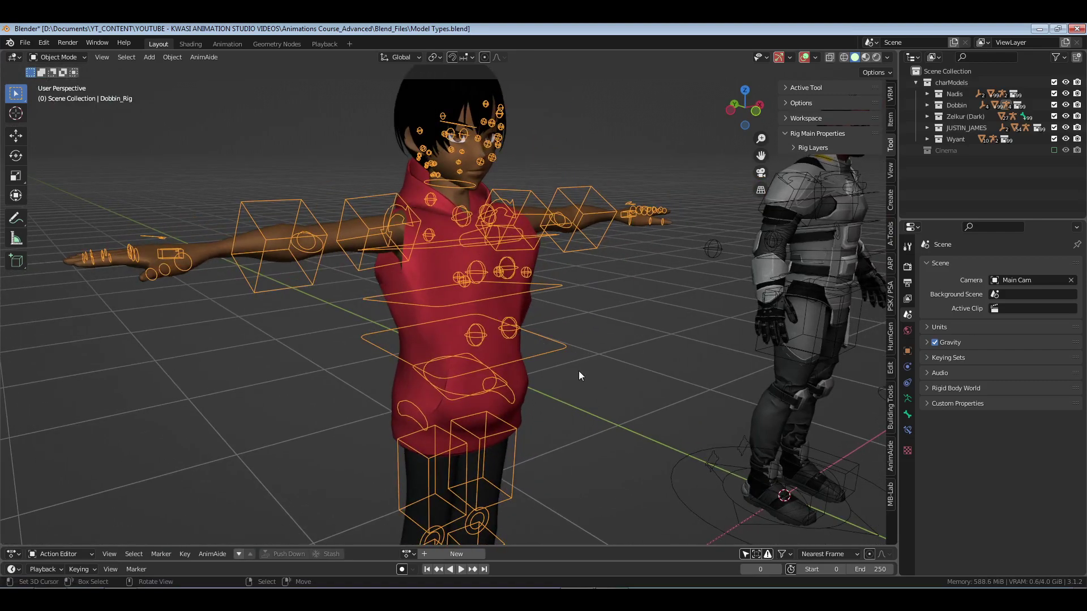
{"action": "middle_click_drag", "start_coordinate": [579, 371], "coordinate": [433, 276]}
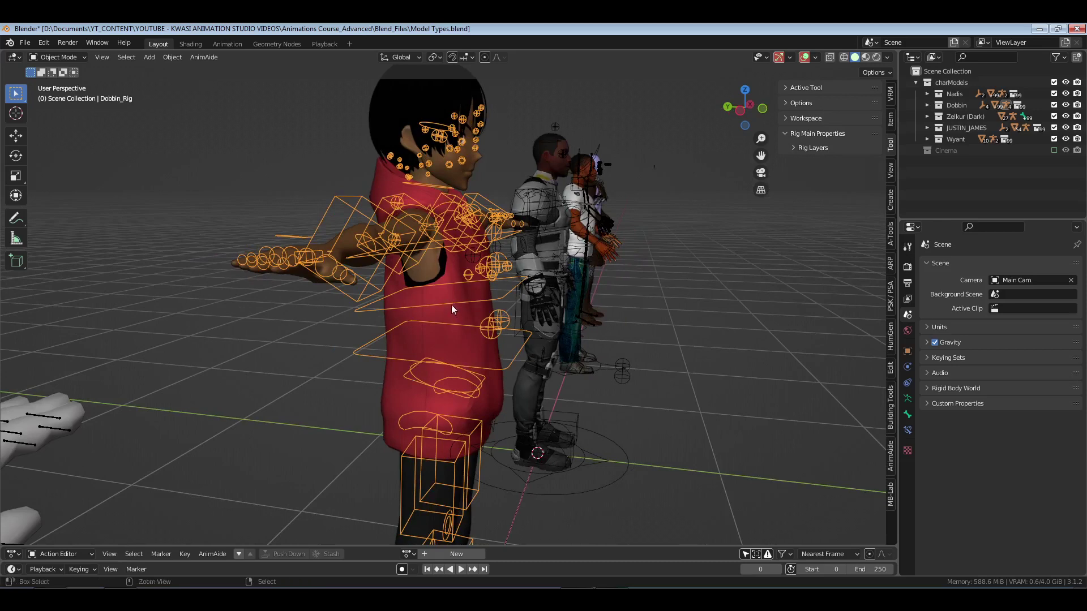
{"action": "key", "text": "ctrl+Tab"}
{"action": "key", "text": "shift+space"}
{"action": "key", "text": "r"}
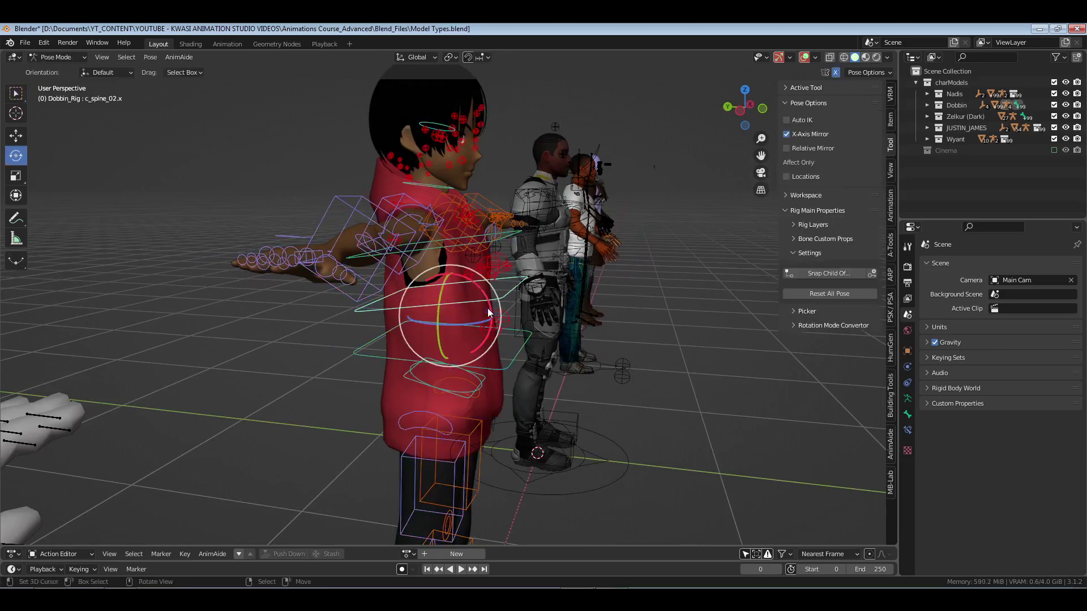
- Try bending the torso with the c_spine_02.x bone, then clear its rotation and leave Pose Mode
{"action": "mouse_move", "coordinate": [478, 286]}
{"action": "left_mouse_down"}
{"action": "mouse_move", "coordinate": [492, 306]}
{"action": "mouse_move", "coordinate": [447, 283]}
{"action": "mouse_move", "coordinate": [453, 266]}
{"action": "mouse_move", "coordinate": [483, 317]}
{"action": "mouse_move", "coordinate": [465, 286]}
{"action": "mouse_move", "coordinate": [474, 298]}
{"action": "left_mouse_up"}
{"action": "key", "text": "alt+e"}
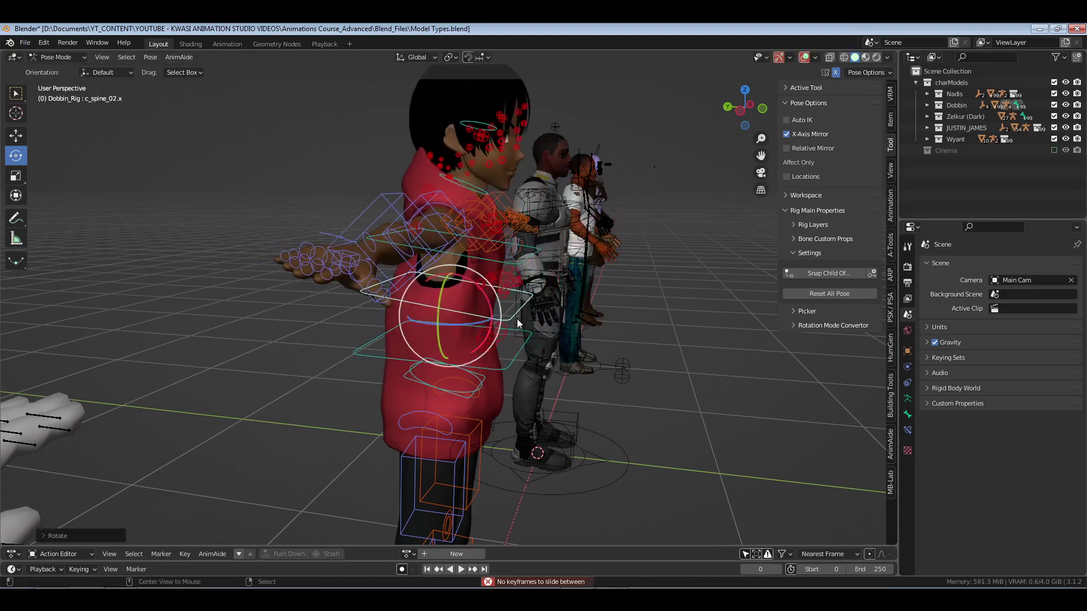
{"action": "key", "text": "alt+r"}
{"action": "key", "text": "ctrl+Tab"}
- Put the white-robed character's armature in Pose Mode and select its b_C_Spine2 bone
{"action": "scroll", "coordinate": [453, 338], "scroll_direction": "down", "scroll_amount": 6}
{"action": "key", "text": "ctrl+Tab"}
{"action": "left_click", "coordinate": [332, 312]}
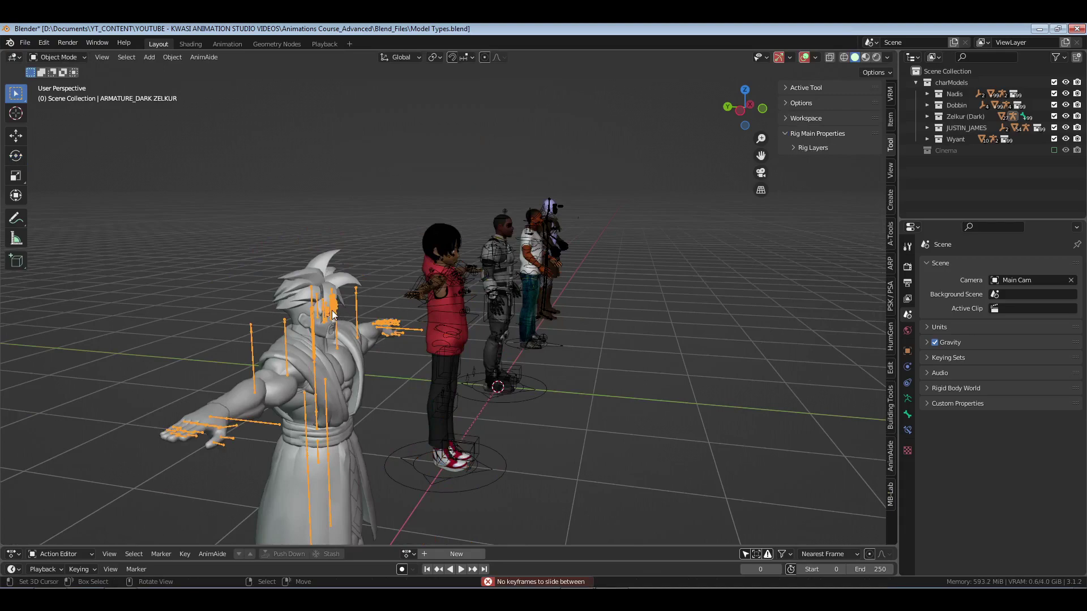
{"action": "key", "text": "KP_Decimal"}
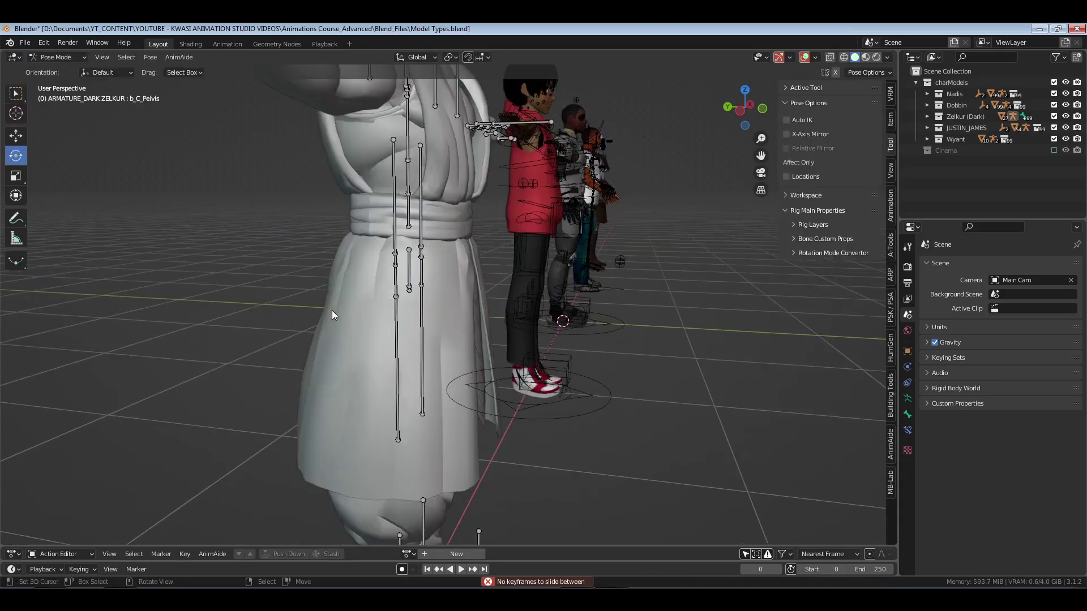
{"action": "left_click", "coordinate": [409, 187]}
- Try rotating the b_C_Spine2 bone to bend the white-robed character forward, then undo the rotations
{"action": "key", "text": "r"}
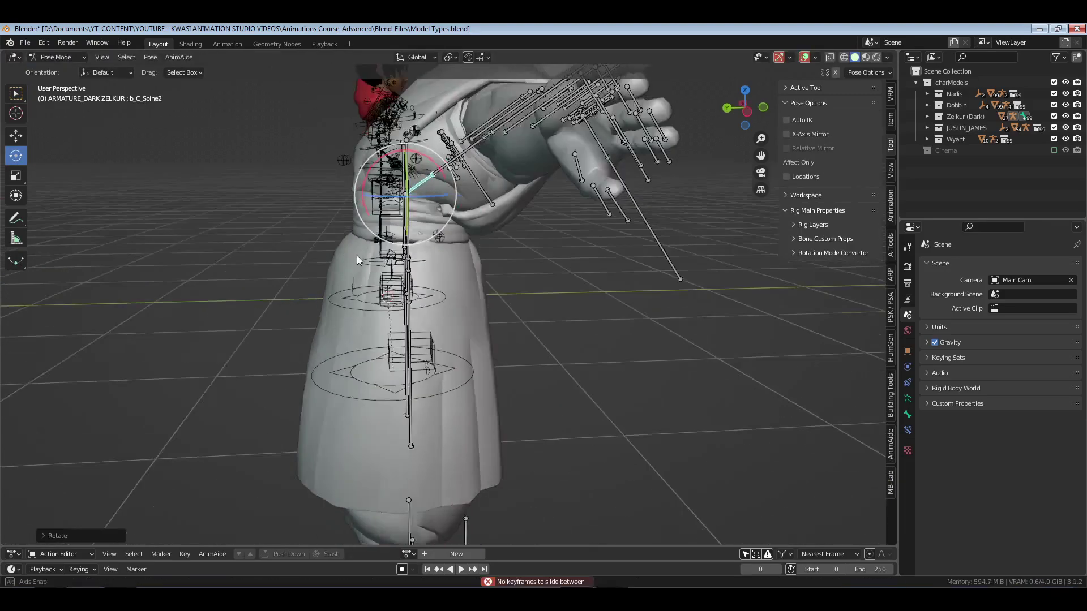
{"action": "left_click", "coordinate": [323, 253]}
{"action": "middle_click_drag", "start_coordinate": [430, 216], "coordinate": [401, 317]}
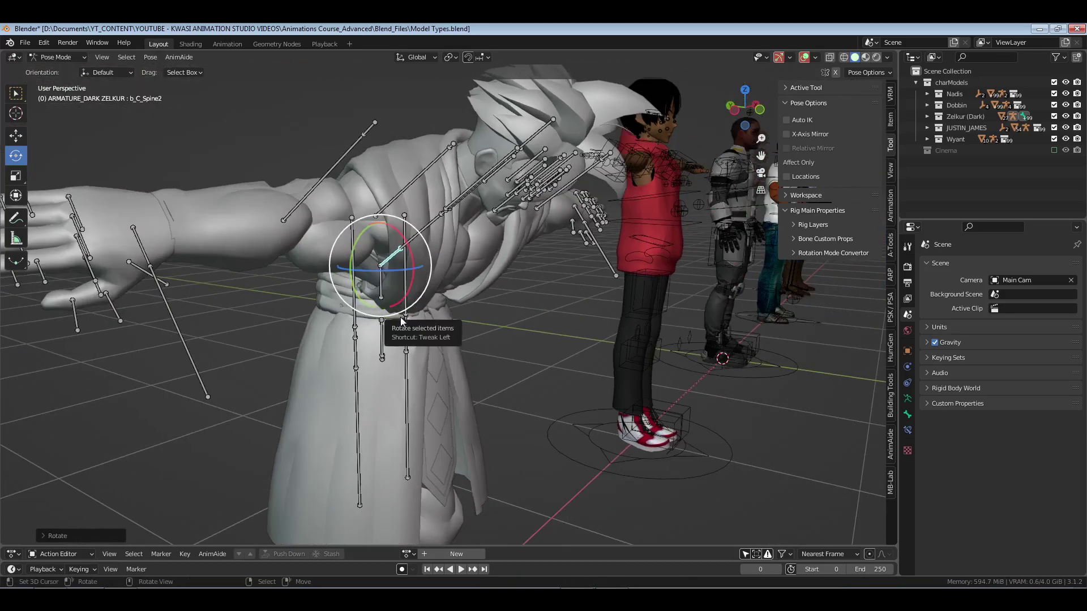
{"action": "mouse_move", "coordinate": [411, 247]}
{"action": "left_mouse_down"}
{"action": "mouse_move", "coordinate": [393, 217]}
{"action": "mouse_move", "coordinate": [406, 243]}
{"action": "left_mouse_up"}
{"action": "key", "text": "ctrl+z"}
{"action": "key", "text": "ctrl+z"}
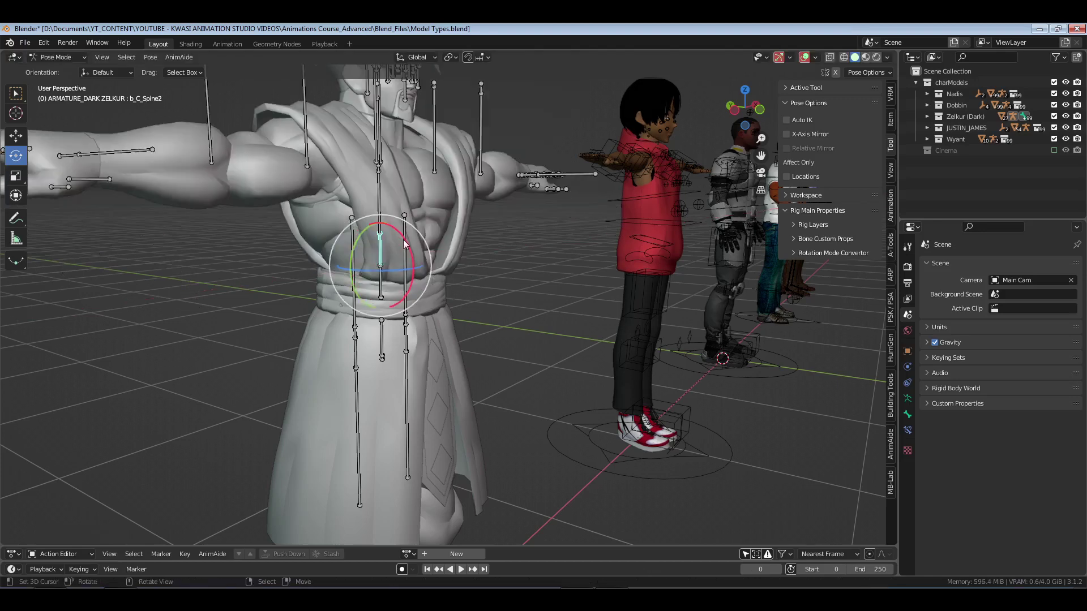
- Return the white-robed character's armature to Object Mode with nothing selected and save the file
{"action": "key", "text": "ctrl+Tab"}
{"action": "middle_click_drag", "start_coordinate": [639, 241], "coordinate": [373, 317], "text": "shift"}
{"action": "key", "text": "alt+a"}
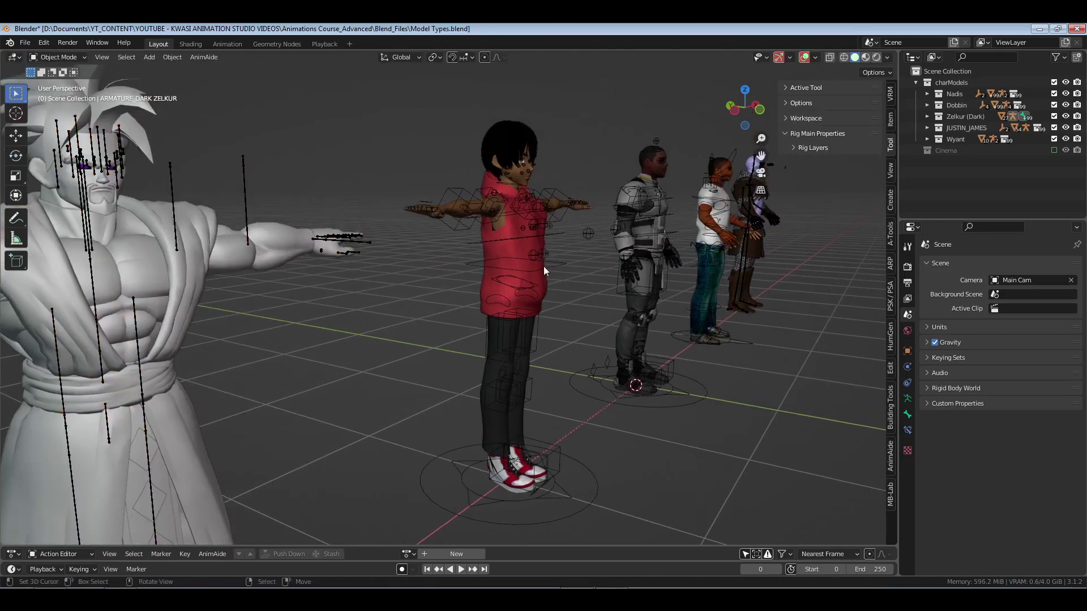
{"action": "key", "text": "ctrl+s"}
{"action": "scroll", "coordinate": [515, 261], "scroll_direction": "down", "scroll_amount": 2}
{"action": "middle_click_drag", "start_coordinate": [502, 278], "coordinate": [531, 261], "text": "shift"}
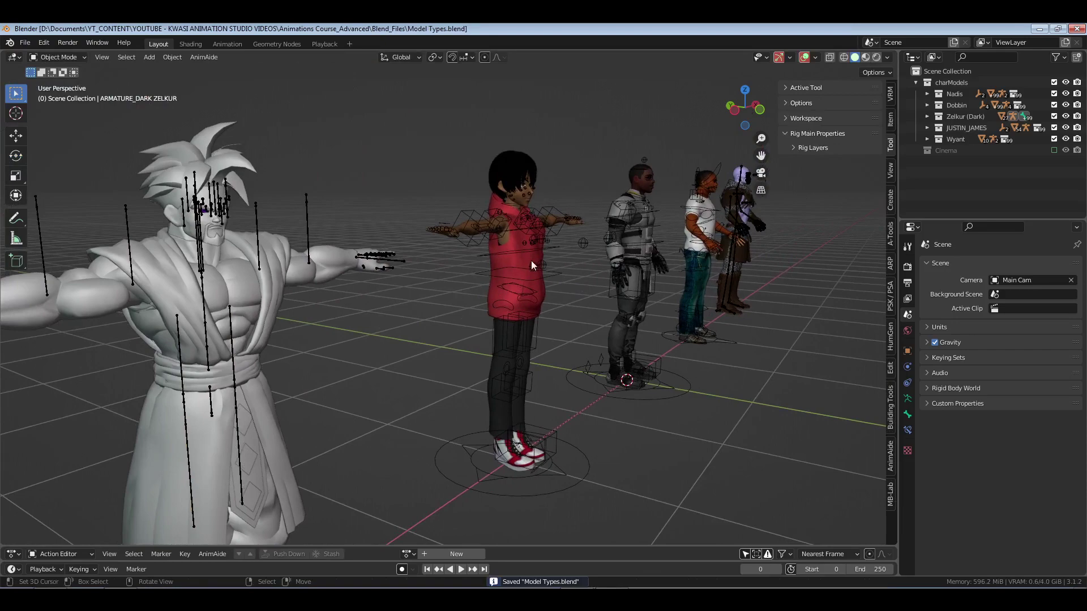
- Put the red-hoodie character's Dobbin_Rig in Pose Mode again and select the c_spine_02.x control on its torso
{"action": "left_click", "coordinate": [515, 253]}
{"action": "key", "text": "ctrl+Tab"}
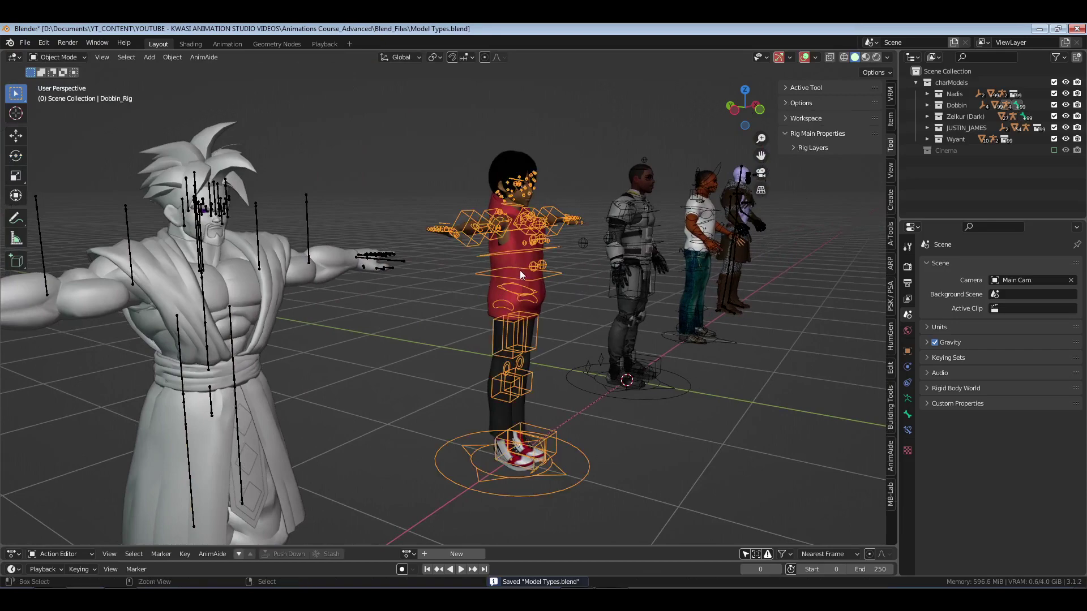
{"action": "left_click", "coordinate": [520, 270]}
{"action": "key", "text": "KP_Decimal"}
{"action": "scroll", "coordinate": [520, 270], "scroll_direction": "down", "scroll_amount": 3}
{"action": "middle_click_drag", "start_coordinate": [423, 374], "coordinate": [471, 359]}
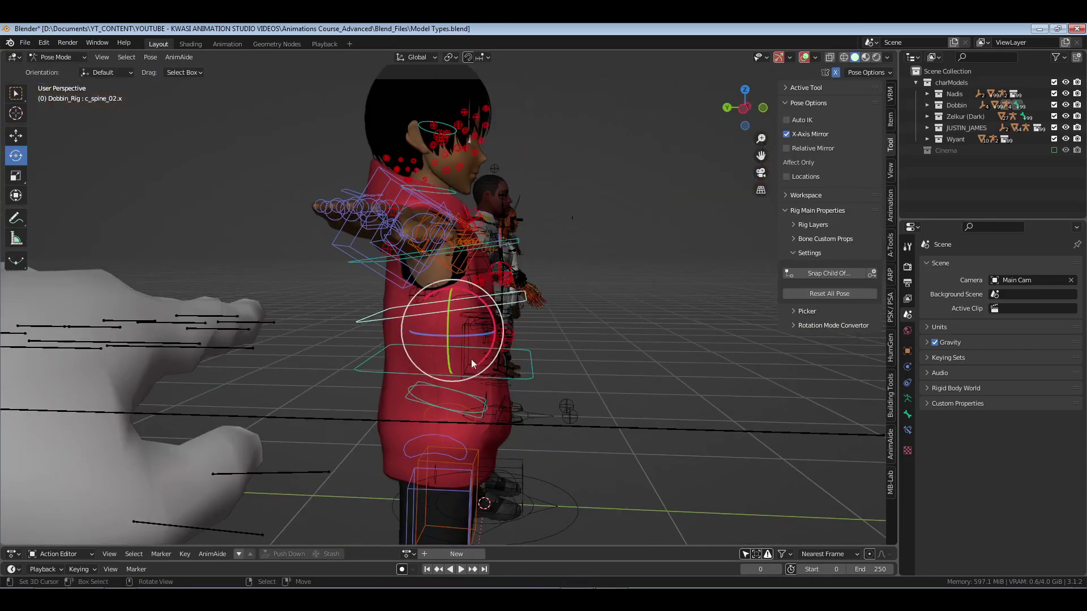
{"action": "scroll", "coordinate": [484, 321], "scroll_direction": "up", "scroll_amount": 2}
- Try rotating the c_spine_02.x control, undo the rotation and return Dobbin_Rig to Object Mode
{"action": "mouse_move", "coordinate": [488, 316]}
{"action": "left_mouse_down"}
{"action": "mouse_move", "coordinate": [504, 355]}
{"action": "mouse_move", "coordinate": [501, 321]}
{"action": "mouse_move", "coordinate": [473, 334]}
{"action": "mouse_move", "coordinate": [491, 315]}
{"action": "left_mouse_up"}
{"action": "key", "text": "ctrl+z"}
{"action": "key", "text": "ctrl+Tab"}
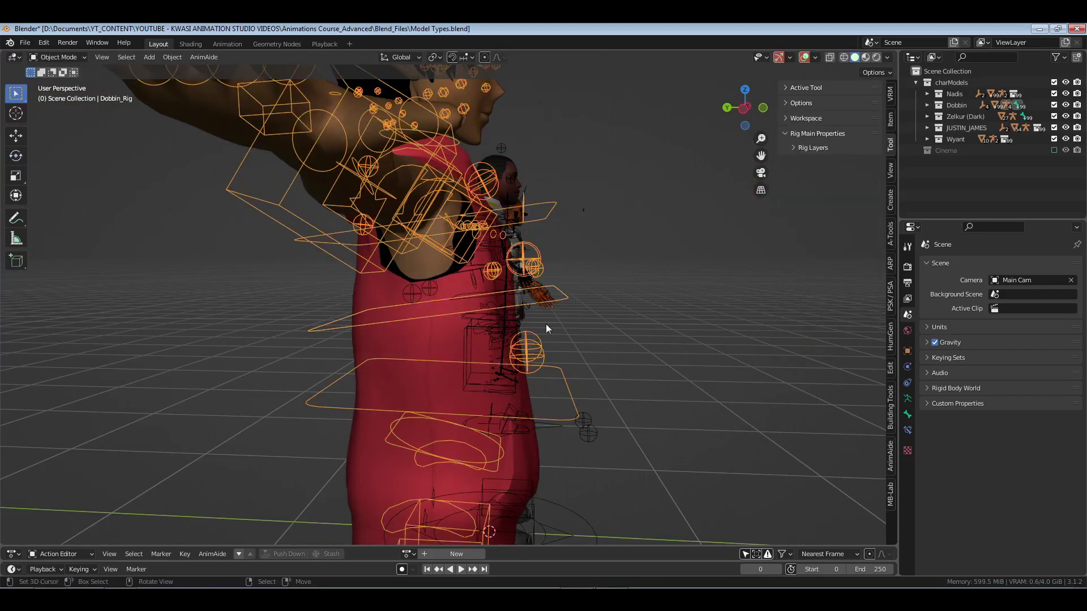
- Select the white-T-shirt character's armature and put it in Pose Mode with its chest bone selected
{"action": "middle_click_drag", "start_coordinate": [566, 327], "coordinate": [538, 345]}
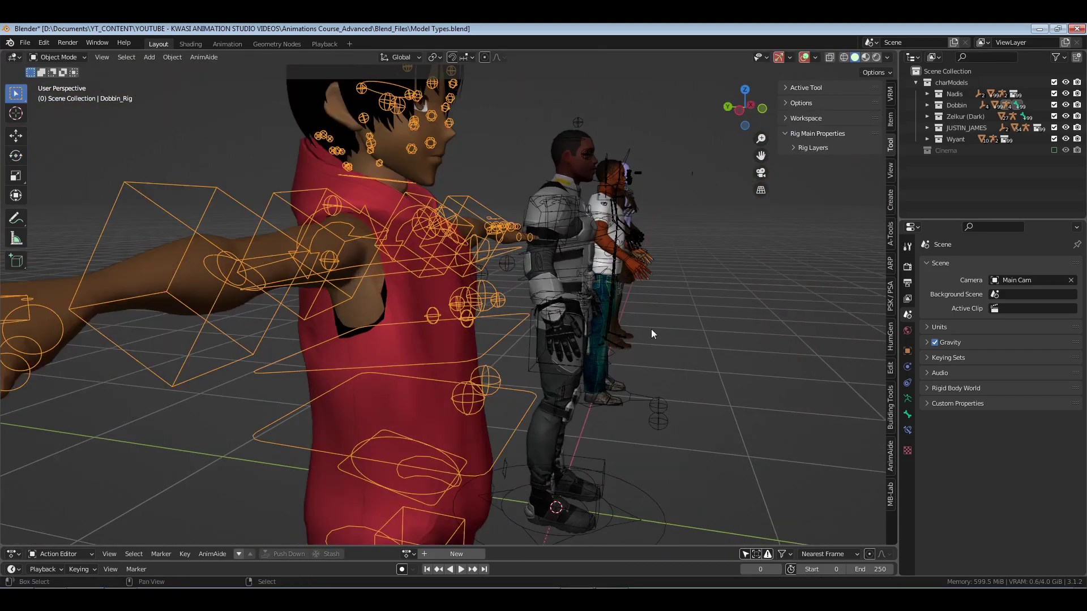
{"action": "middle_click_drag", "start_coordinate": [651, 329], "coordinate": [495, 277], "text": "shift"}
{"action": "left_click", "coordinate": [509, 221]}
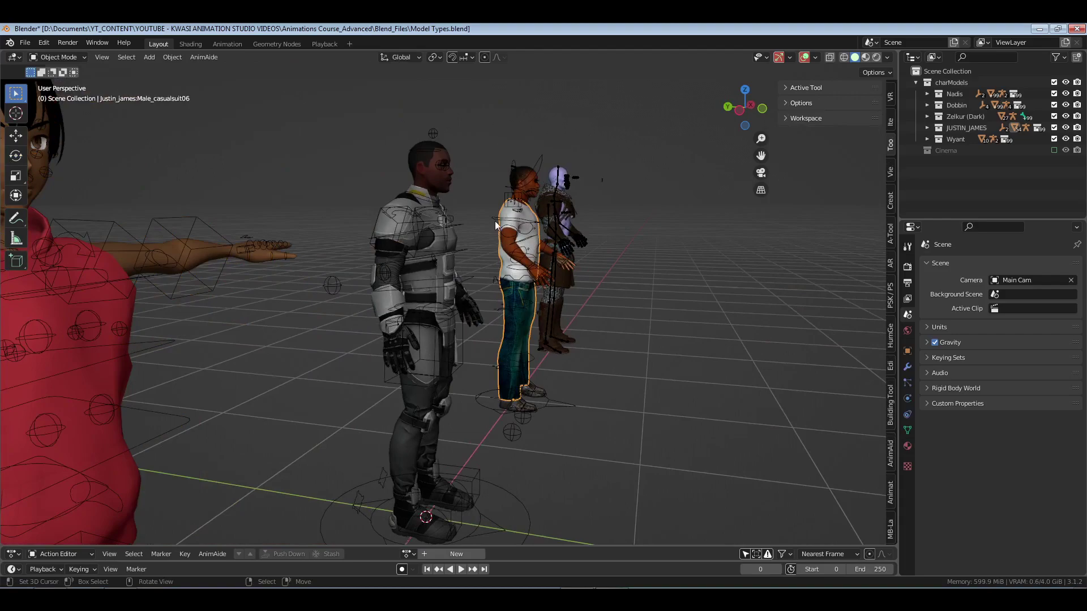
{"action": "left_click", "coordinate": [498, 216]}
{"action": "key", "text": "KP_Decimal"}
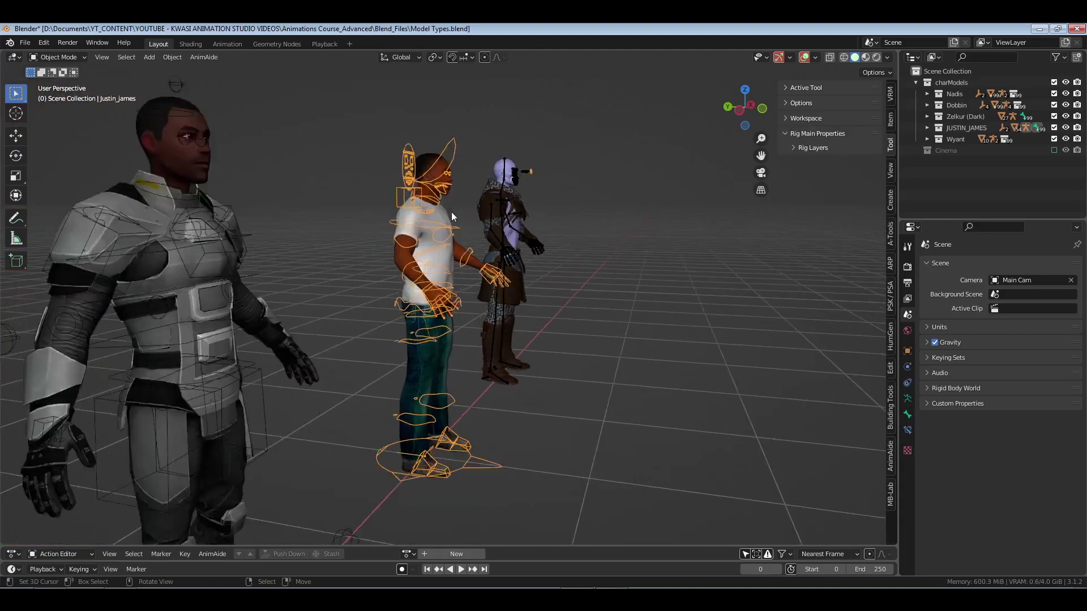
{"action": "scroll", "coordinate": [451, 213], "scroll_direction": "up", "scroll_amount": 5}
{"action": "middle_click_drag", "start_coordinate": [451, 189], "coordinate": [479, 352], "text": "shift"}
{"action": "middle_click_drag", "start_coordinate": [601, 364], "coordinate": [500, 360]}
{"action": "middle_click_drag", "start_coordinate": [502, 296], "coordinate": [503, 407], "text": "shift"}
{"action": "middle_click_drag", "start_coordinate": [485, 385], "coordinate": [522, 357]}
{"action": "key", "text": "ctrl+Tab"}
{"action": "left_click", "coordinate": [533, 392]}
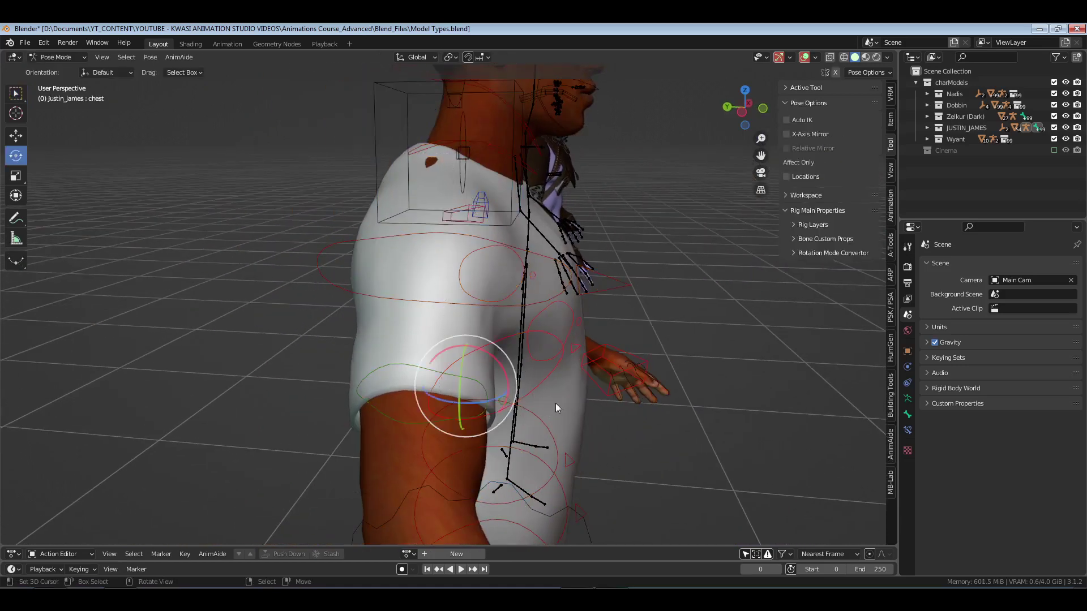
- Try rotating the upper body of the white-T-shirt character from its chest bone, then undo the rotations
{"action": "key", "text": "r"}
{"action": "left_click_drag", "start_coordinate": [531, 409], "coordinate": [532, 415]}
{"action": "scroll", "coordinate": [530, 412], "scroll_direction": "down", "scroll_amount": 5}
{"action": "middle_click_drag", "start_coordinate": [493, 398], "coordinate": [523, 382]}
{"action": "left_click_drag", "start_coordinate": [491, 317], "coordinate": [485, 363]}
{"action": "key", "text": "ctrl+z"}
{"action": "key", "text": "ctrl+z"}
- Try bending the character with the spine-1 bone, then clear its rotation and return to Object Mode
{"action": "right_click", "coordinate": [478, 374]}
{"action": "key", "text": "alt+e"}
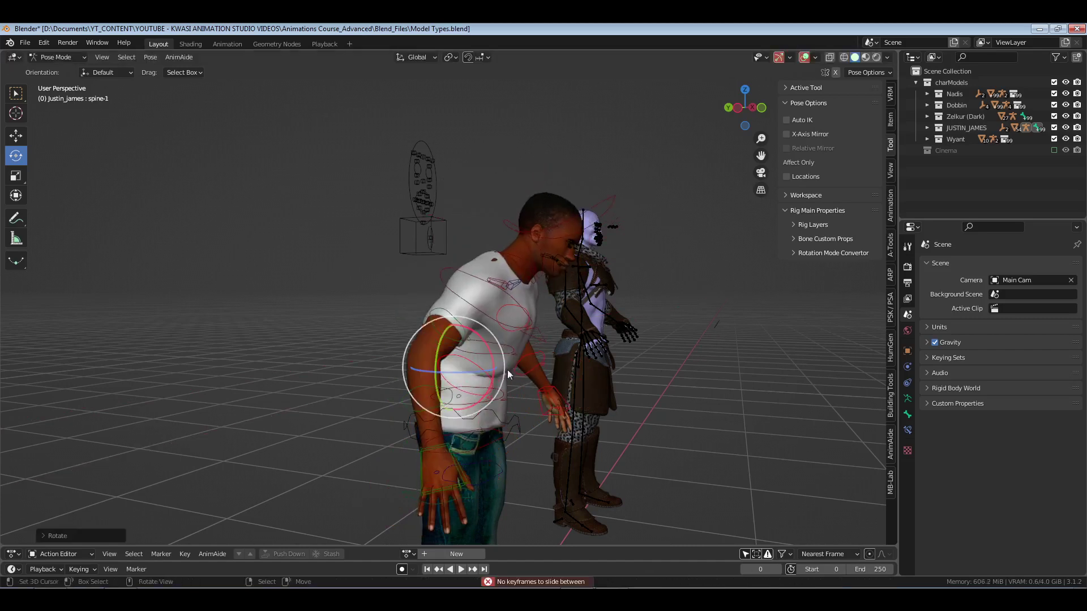
{"action": "key", "text": "alt+r"}
{"action": "key", "text": "ctrl+Tab"}
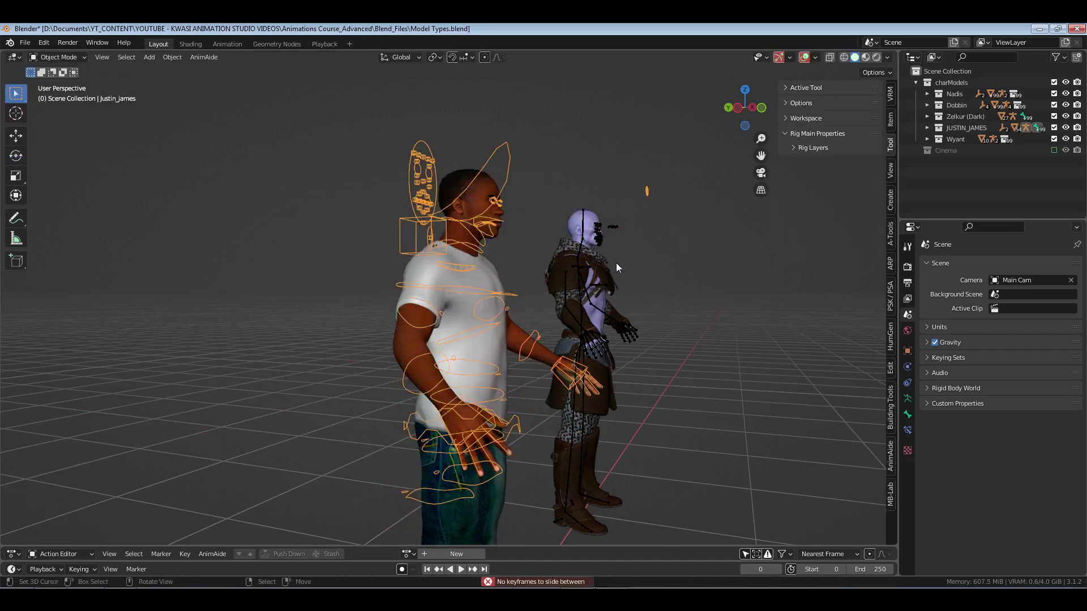
- Put the purple-skinned warrior's armature in Pose Mode and deselect all of its bones
{"action": "left_click", "coordinate": [626, 334]}
{"action": "key", "text": "KP_Decimal"}
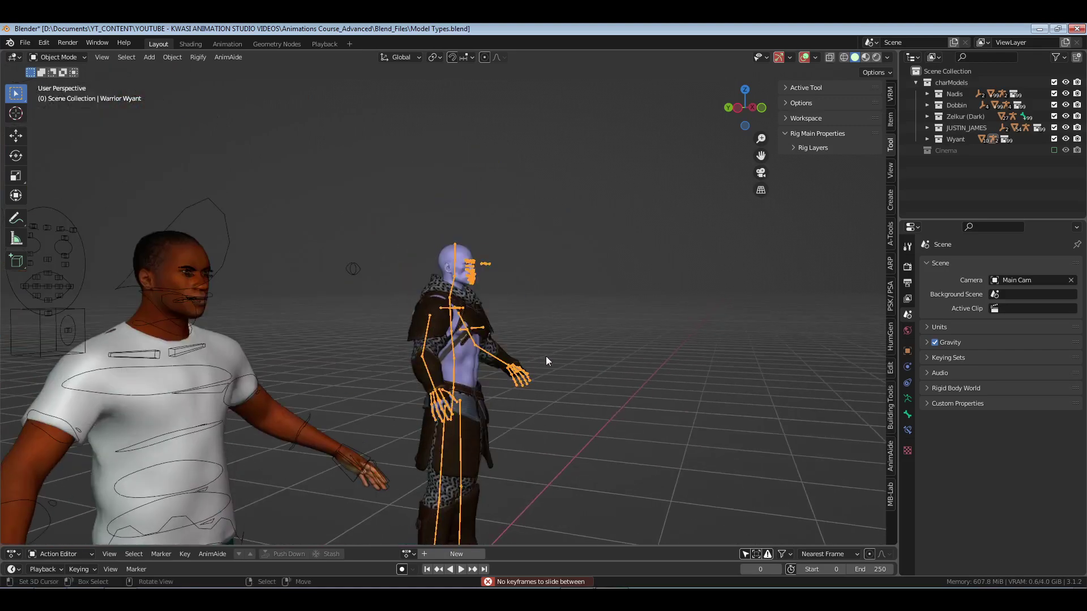
{"action": "key", "text": "ctrl+Tab"}
{"action": "left_click_drag", "start_coordinate": [550, 283], "coordinate": [382, 196]}
{"action": "key", "text": "KP_Decimal"}
{"action": "key", "text": "alt+a"}
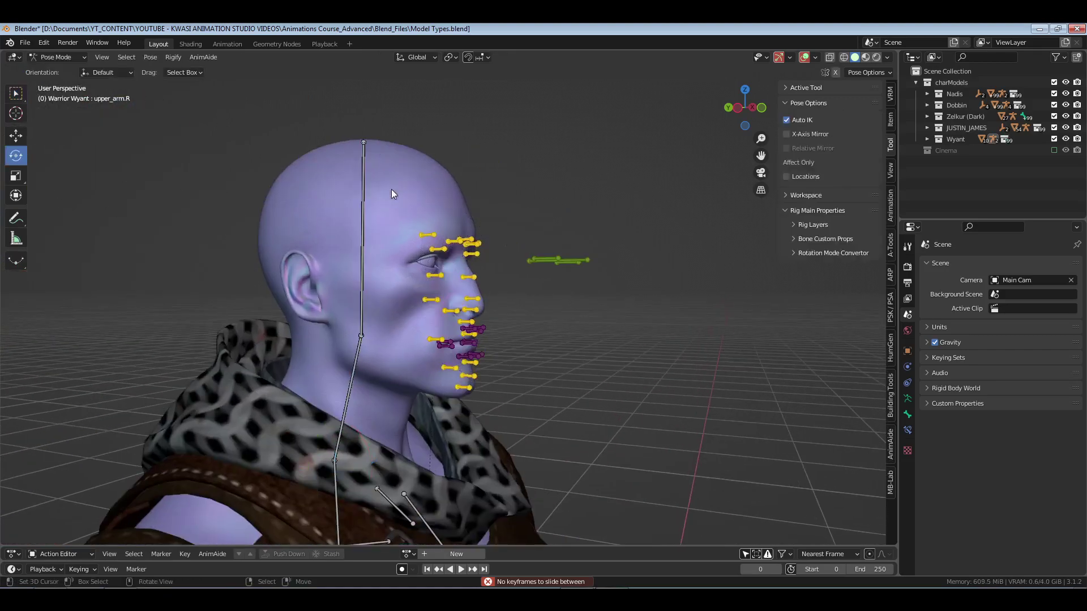
- Try bending the warrior's torso back and forth by rotating its spine.002 bone with Auto IK enabled
{"action": "scroll", "coordinate": [392, 189], "scroll_direction": "down", "scroll_amount": 2}
{"action": "middle_click_drag", "start_coordinate": [477, 424], "coordinate": [470, 187], "text": "shift"}
{"action": "scroll", "coordinate": [426, 281], "scroll_direction": "down", "scroll_amount": 2}
{"action": "middle_click_drag", "start_coordinate": [462, 363], "coordinate": [423, 357]}
{"action": "right_click", "coordinate": [403, 357]}
{"action": "left_click_drag", "start_coordinate": [429, 346], "coordinate": [313, 416]}
{"action": "middle_click_drag", "start_coordinate": [314, 416], "coordinate": [526, 398]}
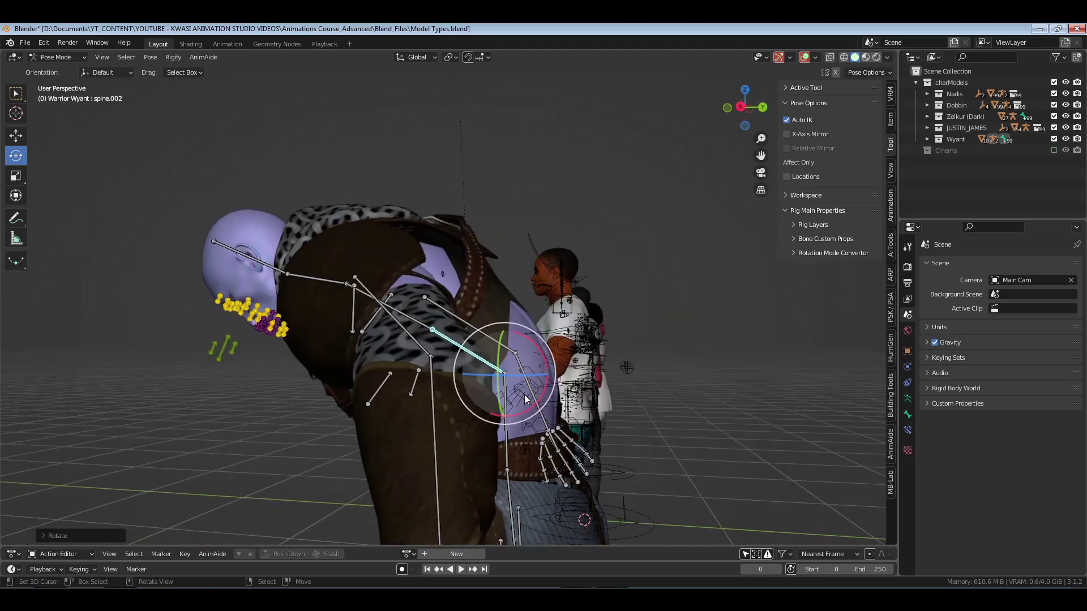
{"action": "left_click_drag", "start_coordinate": [525, 398], "coordinate": [509, 391]}
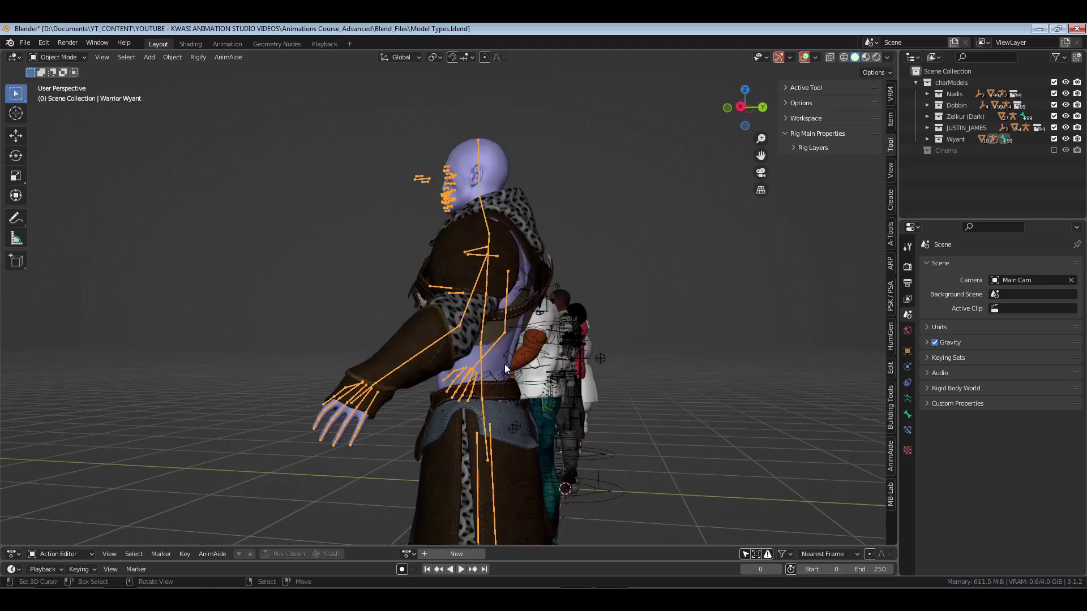
- Return the warrior's armature to Object Mode and save the file
{"action": "left_click", "coordinate": [456, 360]}
{"action": "key", "text": "ctrl+s"}
{"action": "scroll", "coordinate": [362, 370], "scroll_direction": "down", "scroll_amount": 3}
{"action": "middle_click_drag", "start_coordinate": [267, 377], "coordinate": [380, 389]}
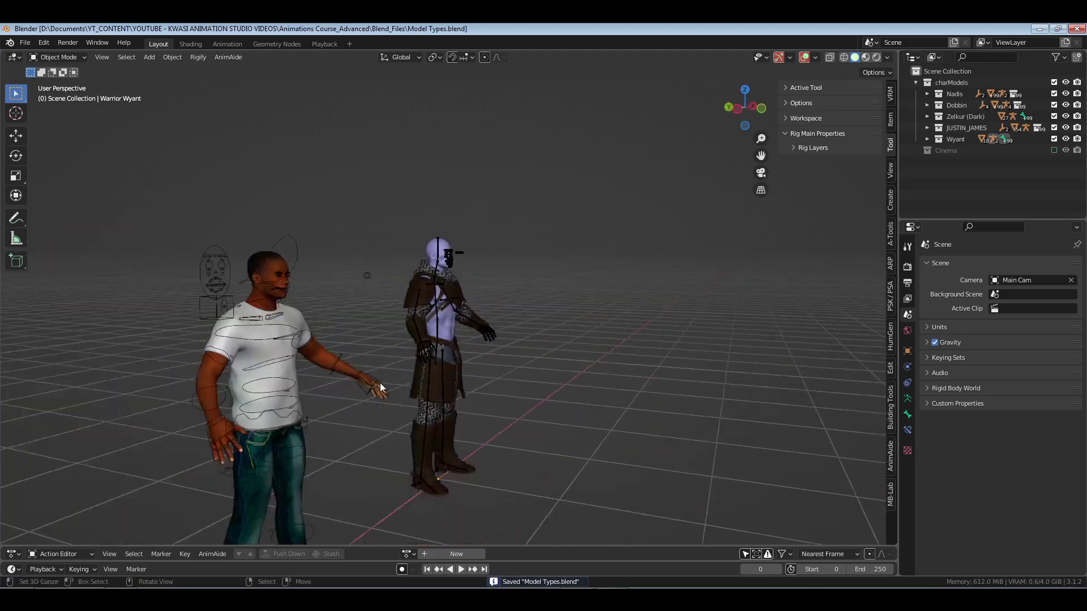
{"action": "scroll", "coordinate": [317, 391], "scroll_direction": "down", "scroll_amount": 3}
{"action": "middle_click_drag", "start_coordinate": [277, 394], "coordinate": [634, 339], "text": "shift"}
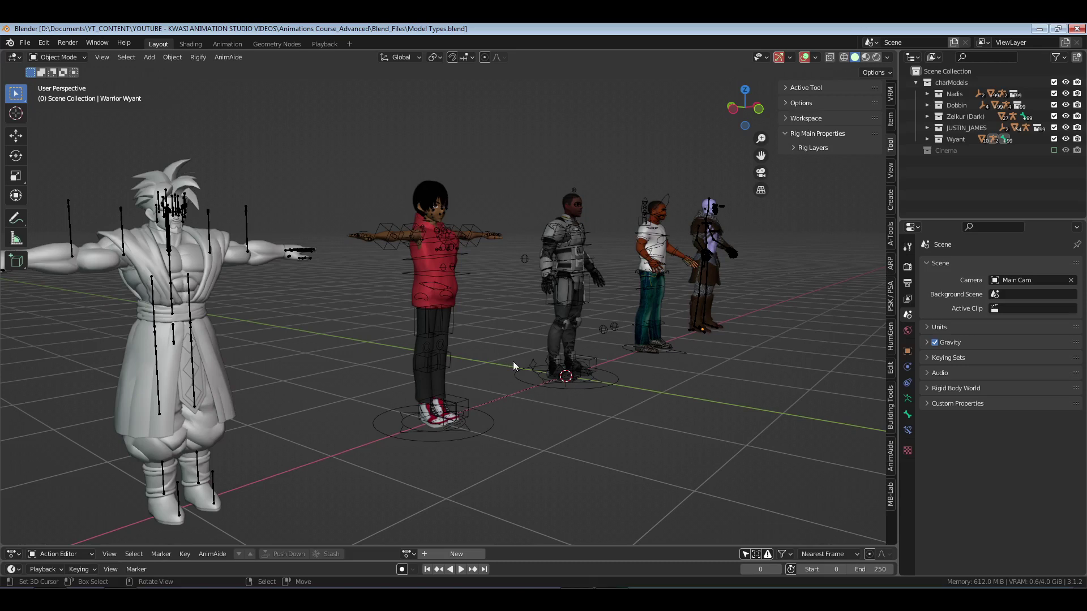
- Select the armored character's Nadis_Rig and put it in Pose Mode
{"action": "left_click", "coordinate": [460, 242]}
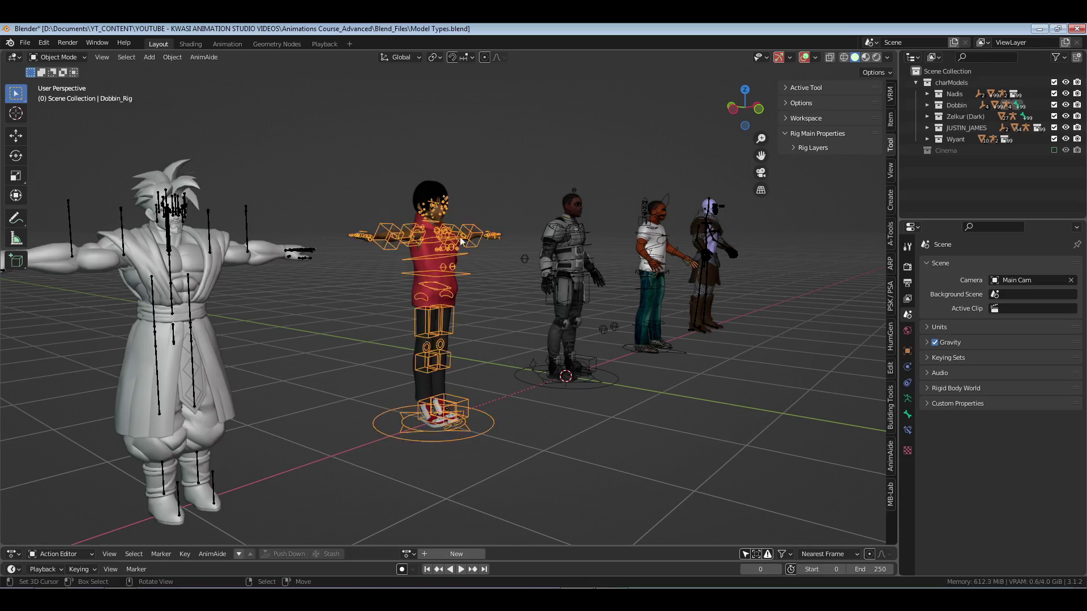
{"action": "left_click", "coordinate": [552, 273]}
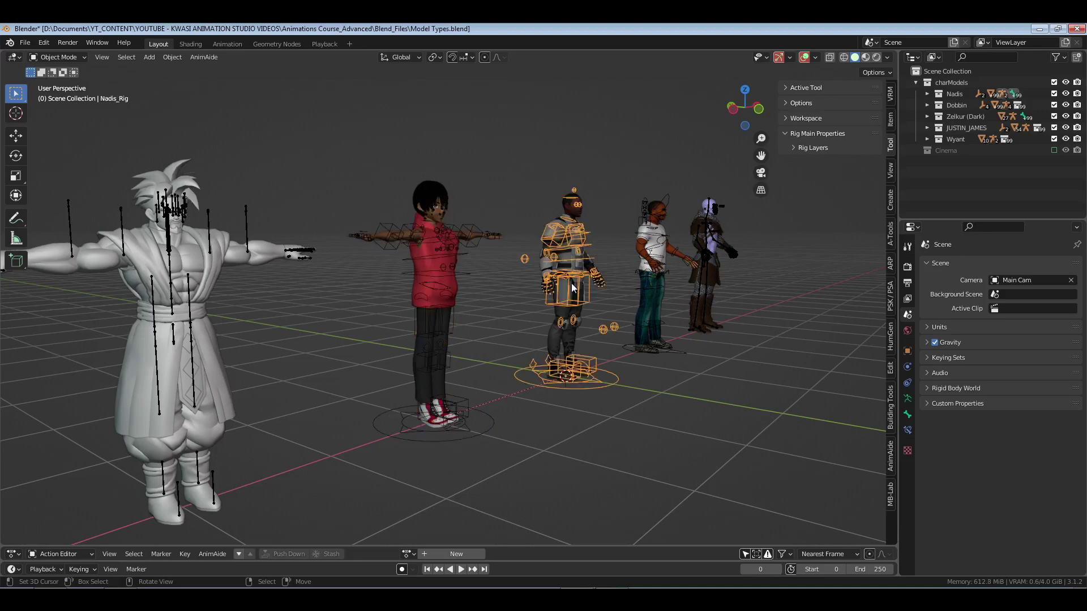
{"action": "key", "text": "KP_Decimal"}
{"action": "key", "text": "ctrl+Tab"}
{"action": "scroll", "coordinate": [546, 277], "scroll_direction": "up", "scroll_amount": 4}
{"action": "mouse_move", "coordinate": [536, 281]}
{"action": "middle_mouse_down"}
{"action": "mouse_move", "coordinate": [481, 365]}
{"action": "mouse_move", "coordinate": [551, 290]}
{"action": "middle_mouse_up"}
- Try increasing Stretch Length (IK) of the left arm's c_arm_ik.l control to 2.146, then undo the change
{"action": "left_click", "coordinate": [542, 180]}
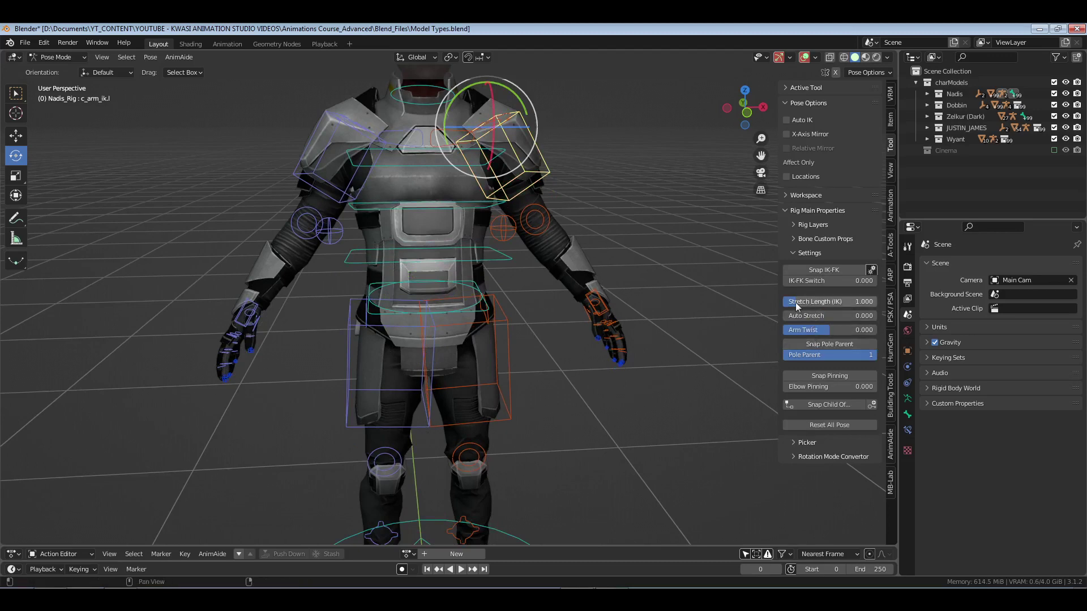
{"action": "left_click_drag", "start_coordinate": [802, 304], "coordinate": [828, 304]}
{"action": "middle_click_drag", "start_coordinate": [576, 297], "coordinate": [601, 253]}
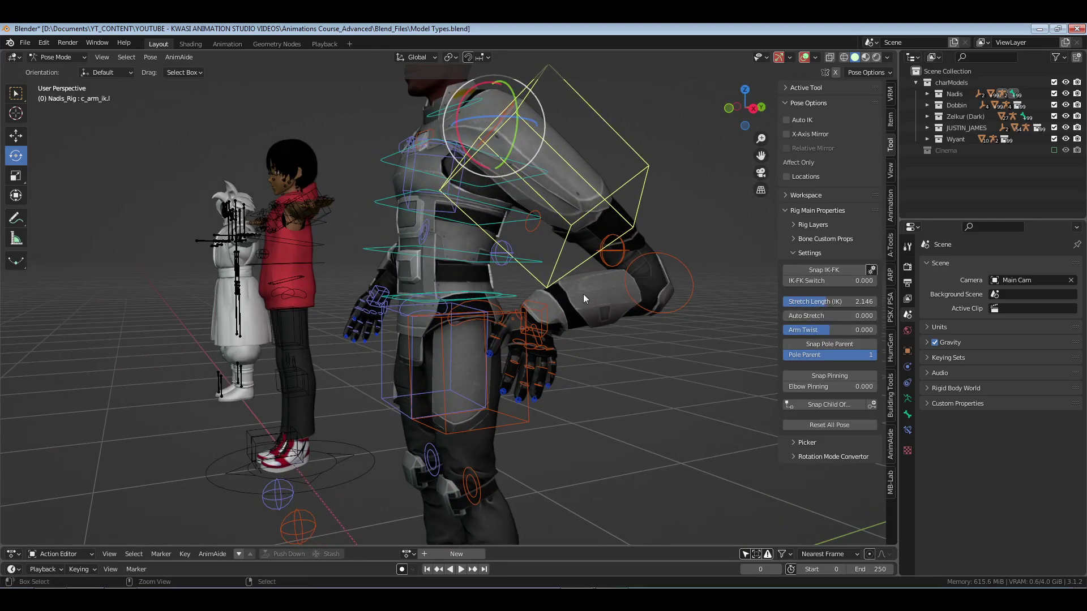
{"action": "key", "text": "ctrl+z"}
- Rotate the left hand outward with the c_hand_ik.l control of Nadis_Rig
{"action": "middle_click_drag", "start_coordinate": [536, 318], "coordinate": [611, 244]}
{"action": "left_click", "coordinate": [560, 256]}
{"action": "left_click_drag", "start_coordinate": [611, 230], "coordinate": [584, 224]}
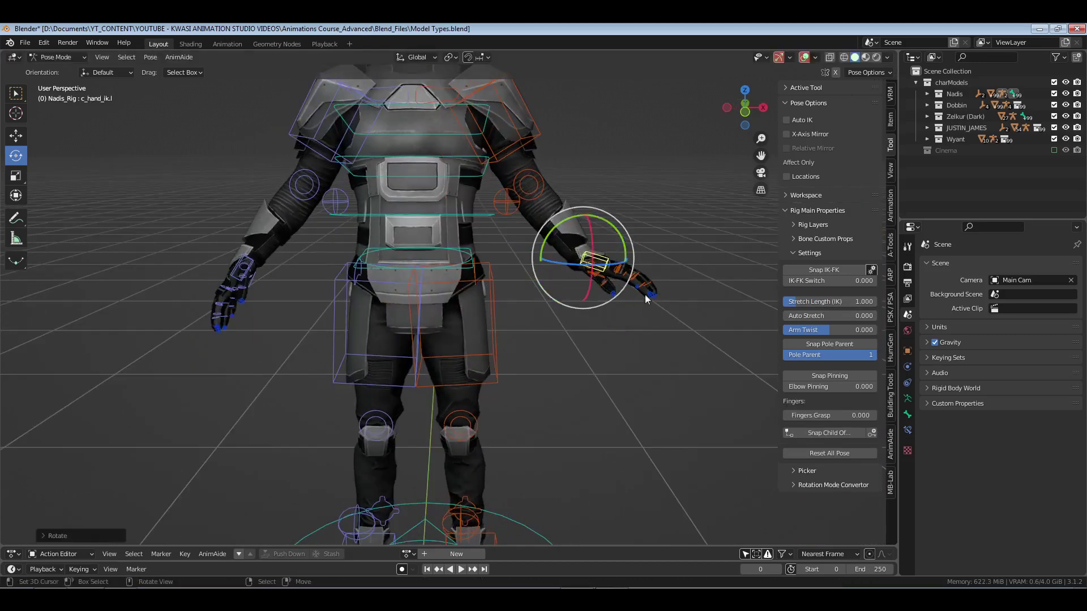
- Select the LeftHandIndex4 bone at the left index fingertip and inspect its Bone Custom Props
{"action": "left_click", "coordinate": [651, 297]}
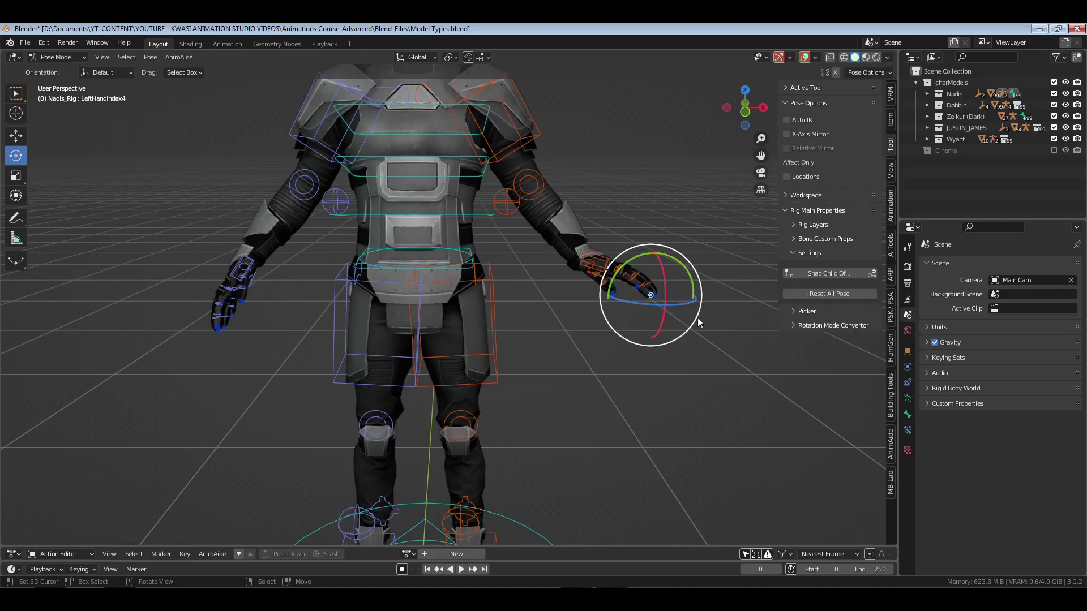
{"action": "middle_click_drag", "start_coordinate": [658, 286], "coordinate": [611, 370]}
{"action": "left_click", "coordinate": [825, 239]}
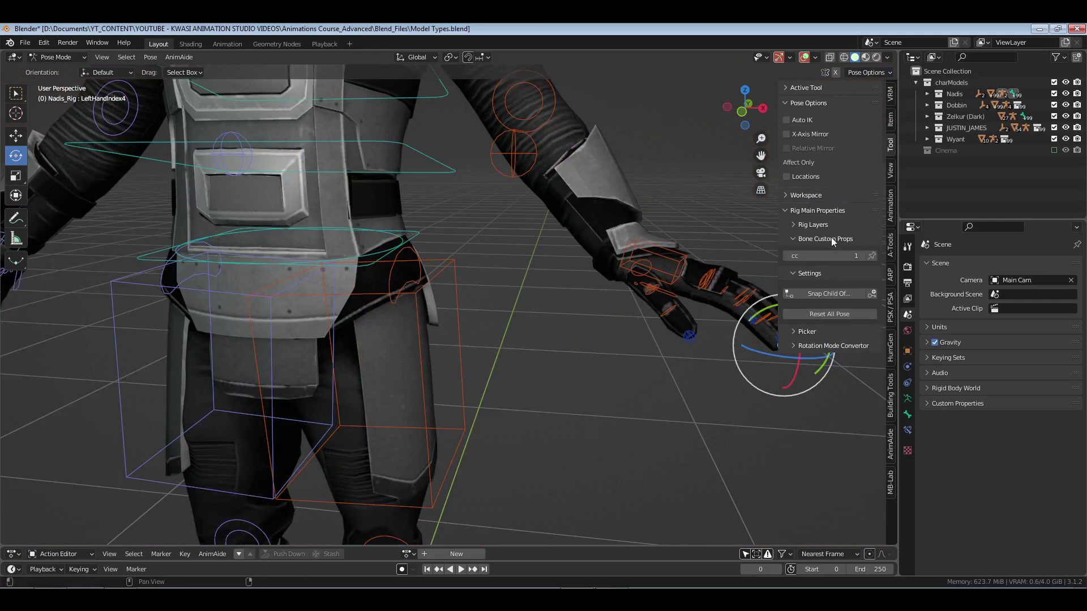
{"action": "left_click", "coordinate": [831, 238]}
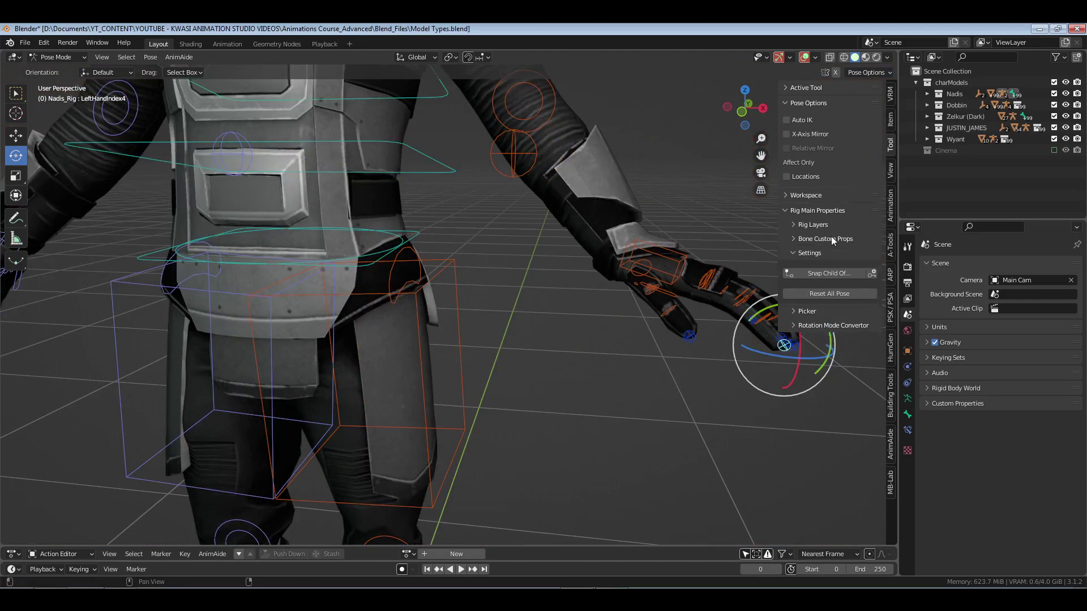
- Select the left c_hand_ik.l control and try snapping the arm between IK and FK, including an IK-FK Switch of 1
{"action": "left_click", "coordinate": [675, 266]}
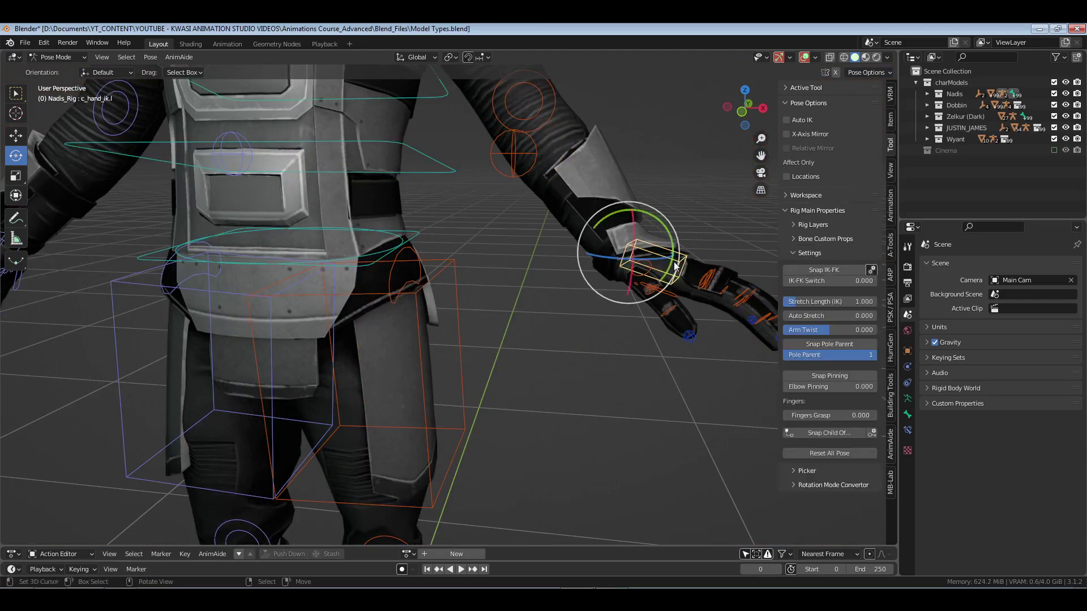
{"action": "left_click", "coordinate": [825, 272]}
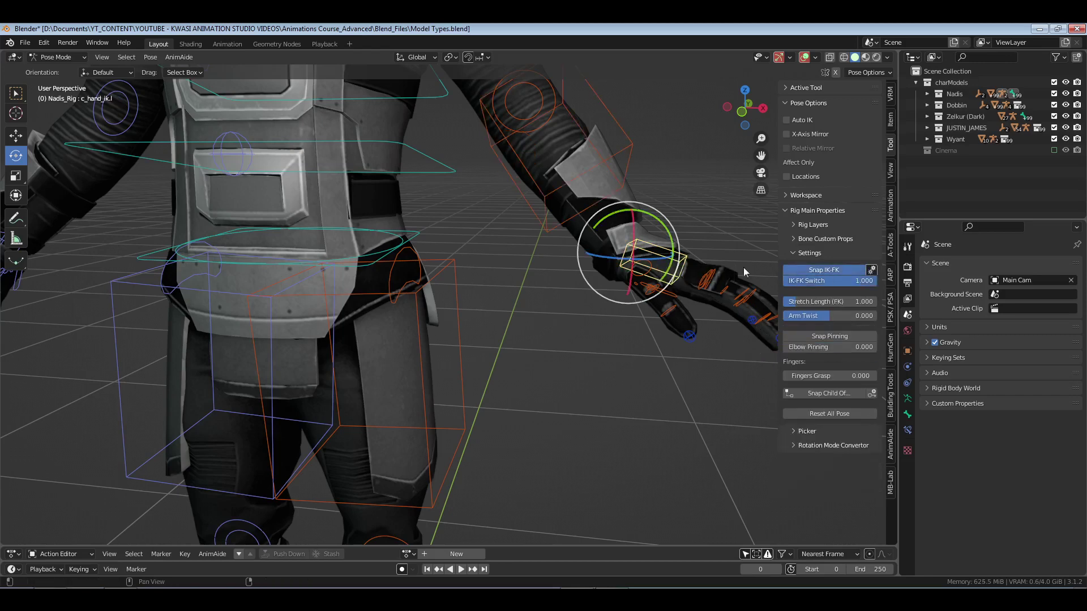
{"action": "left_click", "coordinate": [825, 271]}
{"action": "left_click", "coordinate": [816, 283]}
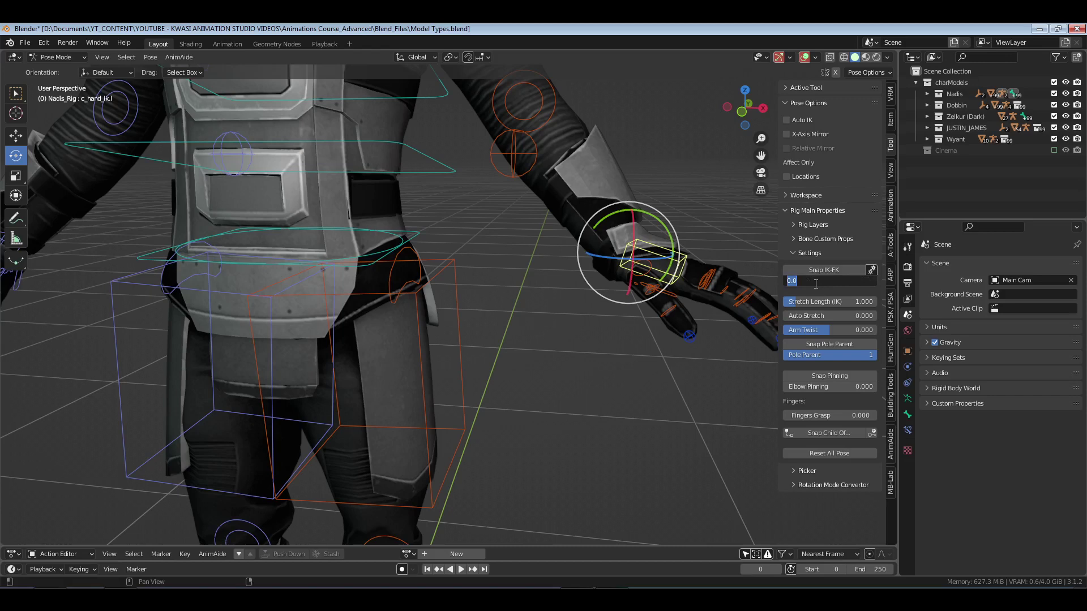
{"action": "type", "text": "1"}
{"action": "key", "text": "Return"}
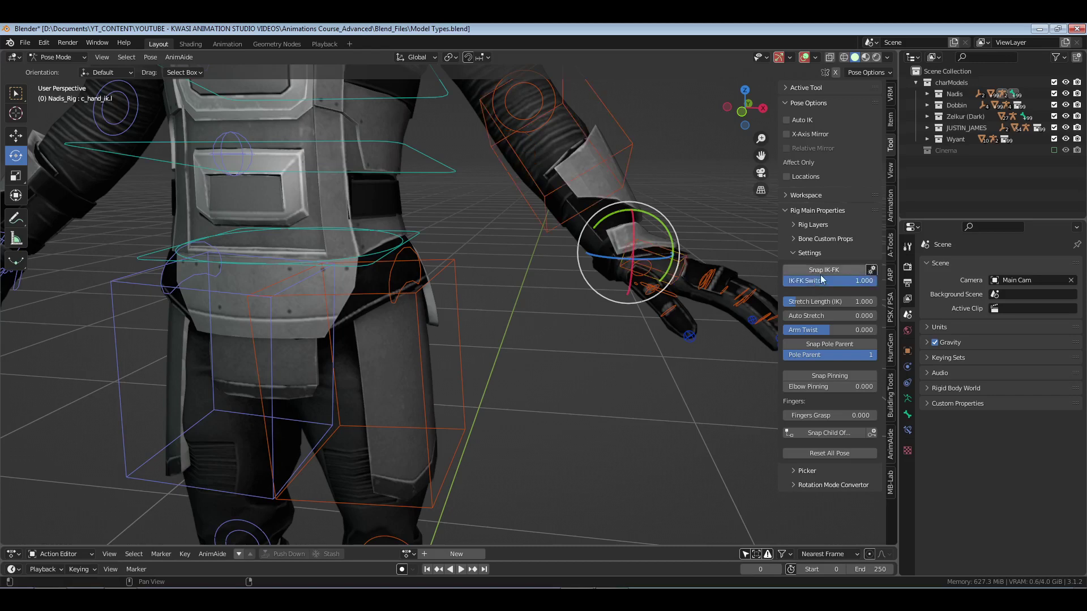
{"action": "left_click", "coordinate": [822, 271]}
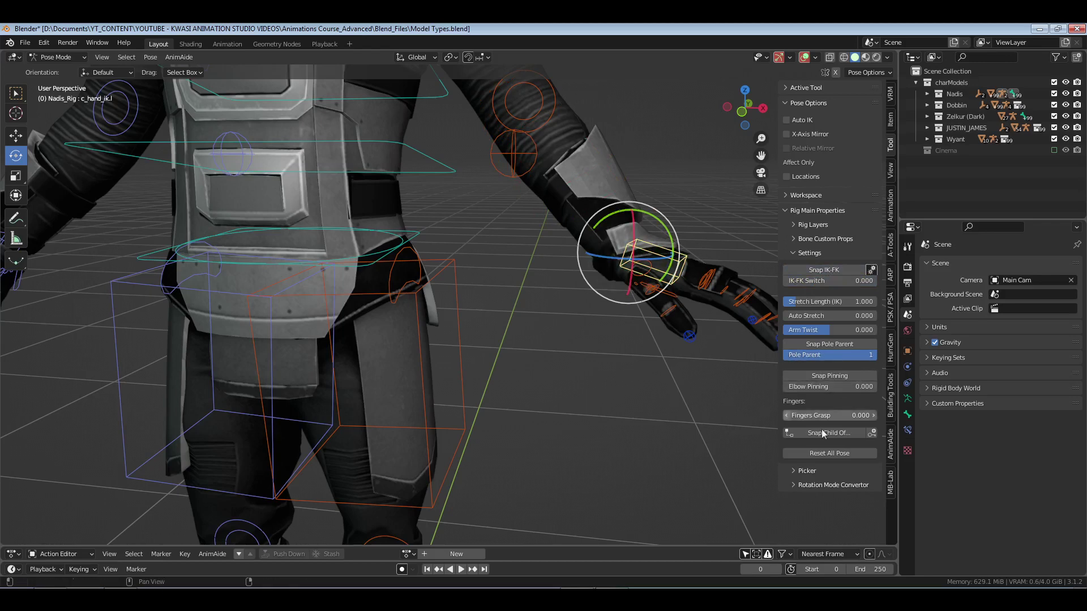
- Set the left hand's Fingers Grasp to 0.080 and switch the transform orientation to Local
{"action": "mouse_move", "coordinate": [824, 416]}
{"action": "left_mouse_down"}
{"action": "mouse_move", "coordinate": [883, 416]}
{"action": "mouse_move", "coordinate": [815, 415]}
{"action": "left_mouse_up"}
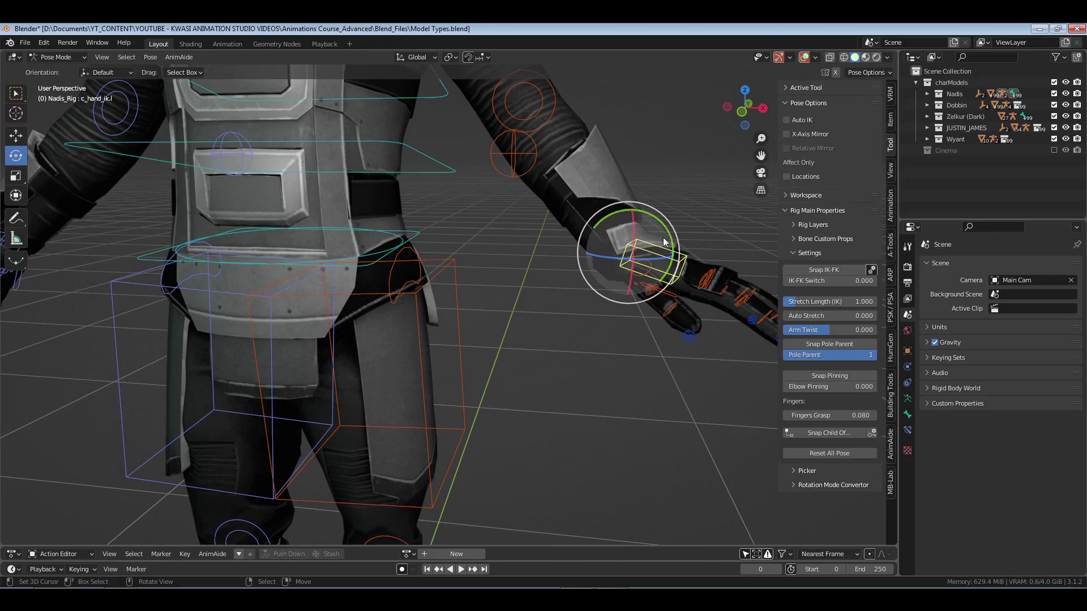
{"action": "left_click", "coordinate": [415, 57]}
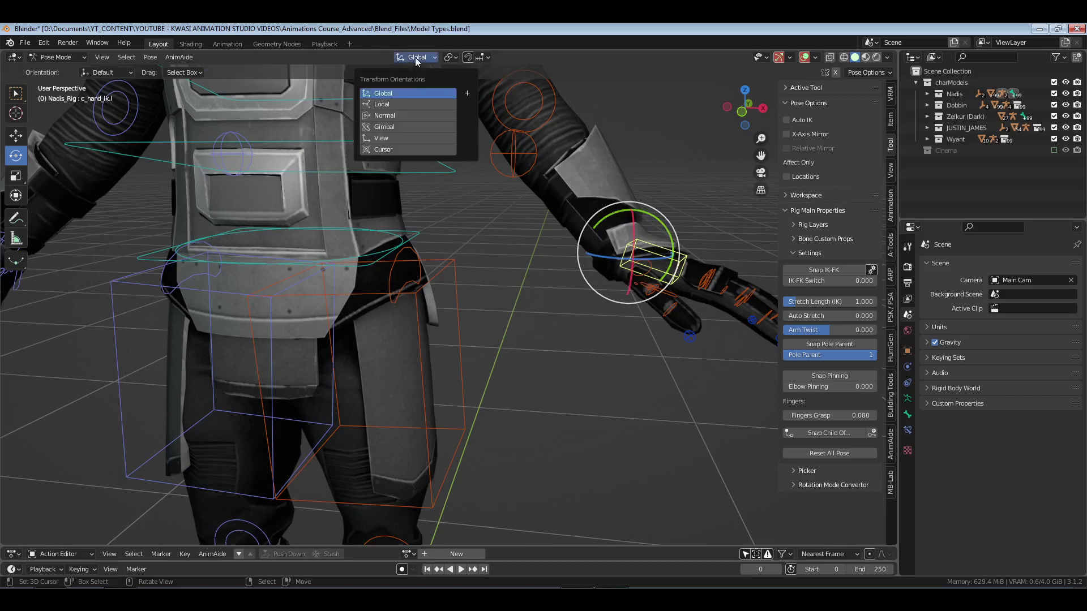
{"action": "left_click", "coordinate": [409, 106]}
- Rotate the left hand upward with the c_hand_ik.l control and set Fingers Grasp to -0.230
{"action": "middle_click_drag", "start_coordinate": [491, 302], "coordinate": [366, 303]}
{"action": "left_click_drag", "start_coordinate": [532, 214], "coordinate": [515, 192]}
{"action": "mouse_move", "coordinate": [837, 416]}
{"action": "left_mouse_down"}
{"action": "mouse_move", "coordinate": [892, 416]}
{"action": "mouse_move", "coordinate": [750, 416]}
{"action": "mouse_move", "coordinate": [833, 415]}
{"action": "left_mouse_up"}
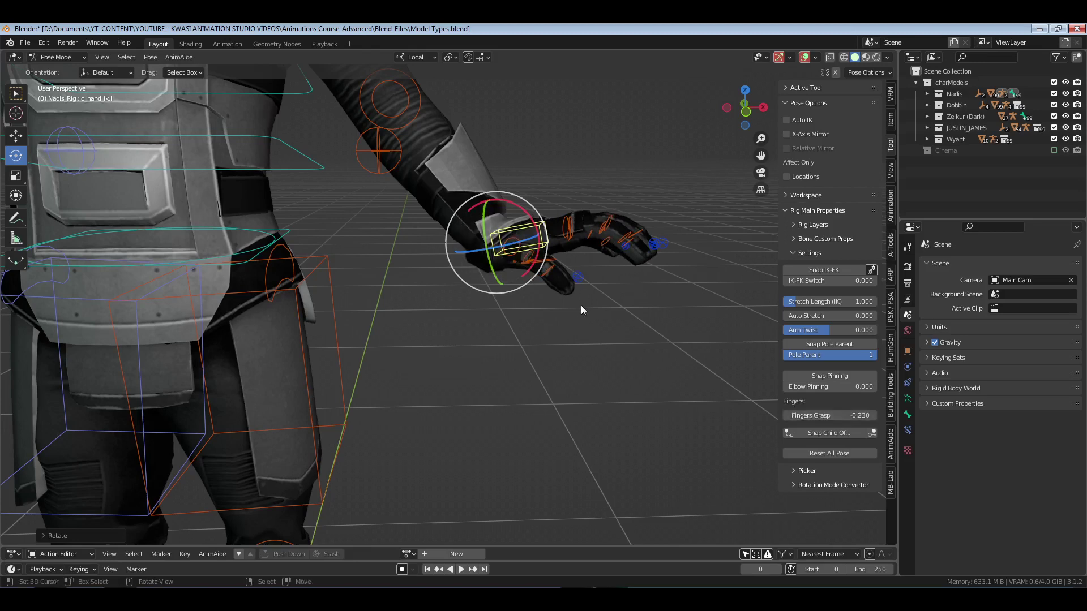
- Freely rotate the left hand with the c_hand_ik.l control and reset Fingers Grasp to 0
{"action": "key", "text": "g"}
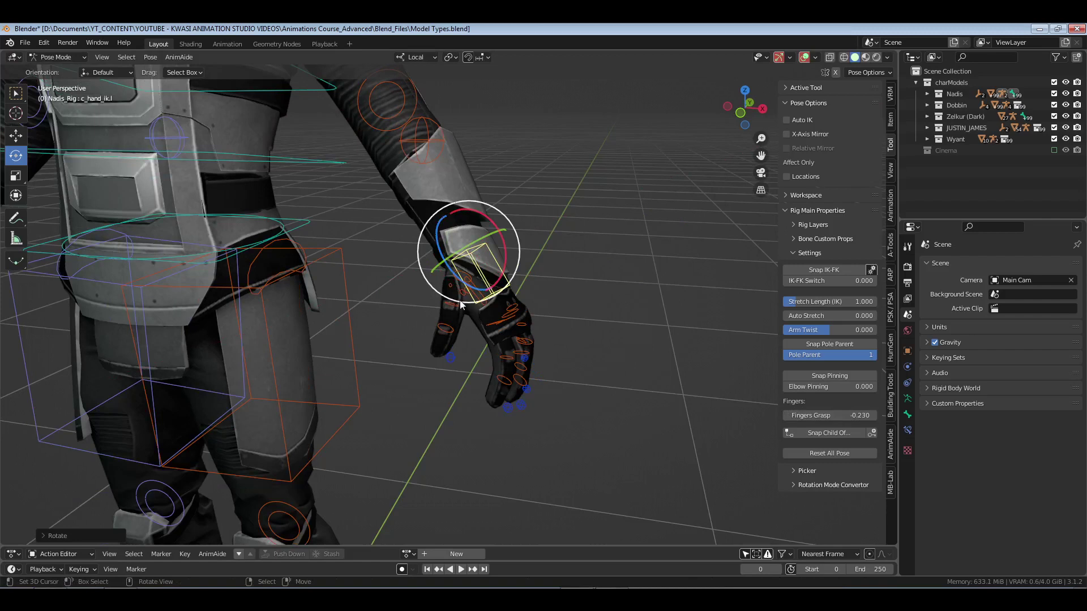
{"action": "left_click_drag", "start_coordinate": [468, 277], "coordinate": [431, 257]}
{"action": "left_click_drag", "start_coordinate": [472, 221], "coordinate": [490, 253]}
{"action": "double_click", "coordinate": [849, 416]}
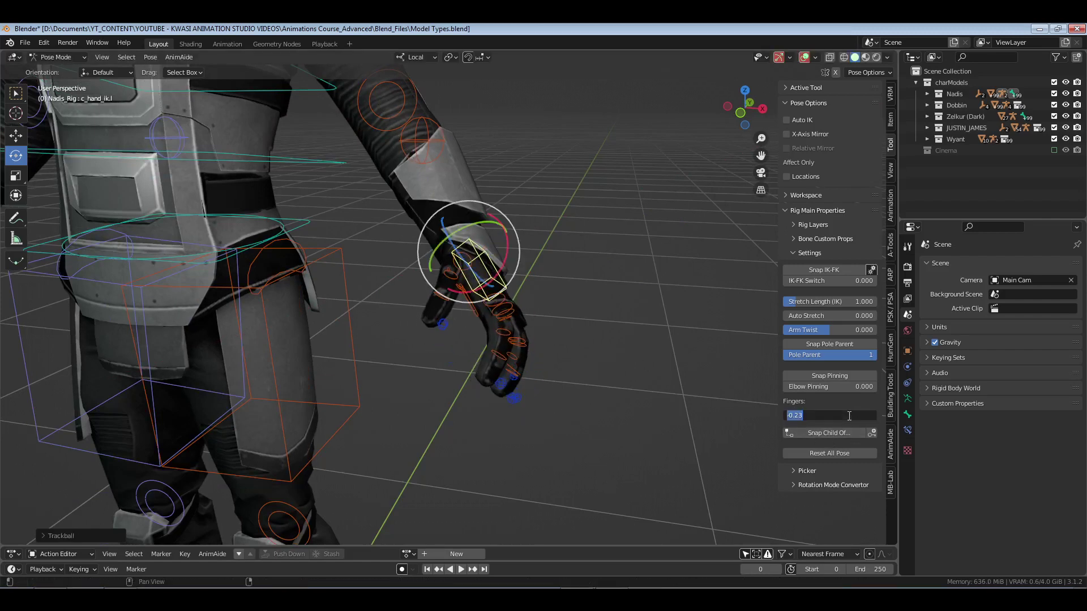
{"action": "type", "text": "0"}
{"action": "key", "text": "Return"}
- Return Nadis_Rig to Object Mode with nothing selected and save the file
{"action": "middle_click_drag", "start_coordinate": [658, 410], "coordinate": [486, 399]}
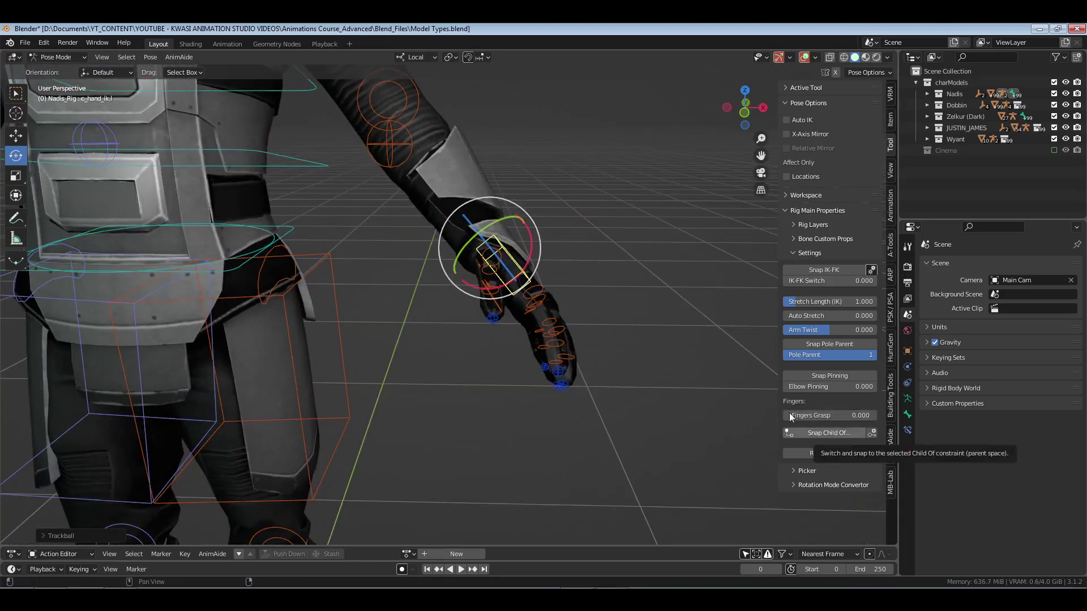
{"action": "key", "text": "alt+a"}
{"action": "key", "text": "ctrl+Tab"}
{"action": "scroll", "coordinate": [488, 291], "scroll_direction": "down", "scroll_amount": 1}
{"action": "key", "text": "alt+a"}
{"action": "key", "text": "ctrl+s"}
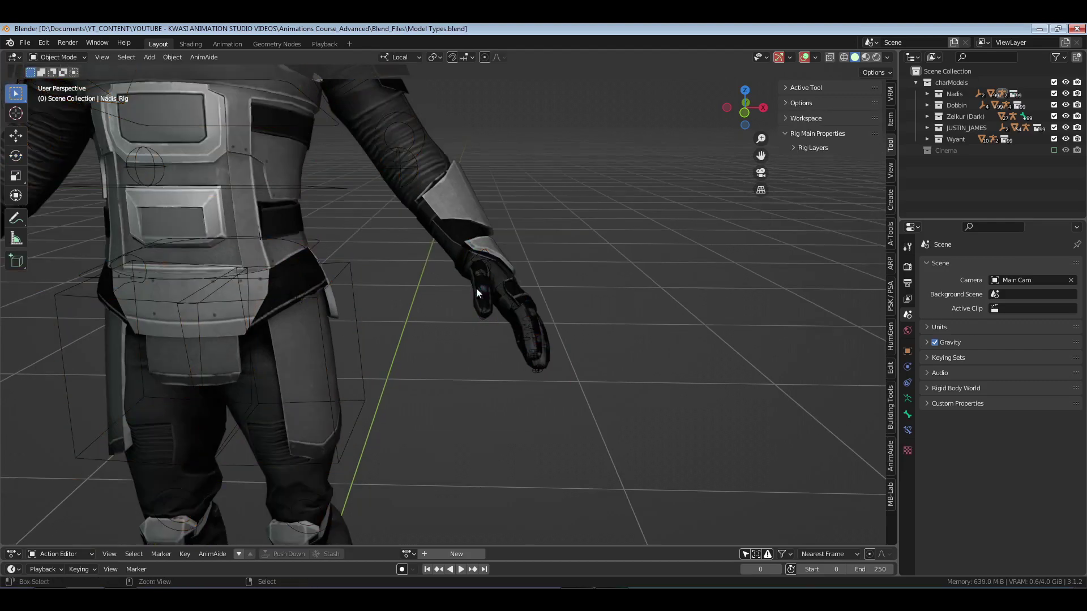
- Hide the bones in the viewport overlays so the line-up shows only the character meshes, and save the file
{"action": "scroll", "coordinate": [477, 288], "scroll_direction": "down", "scroll_amount": 7}
{"action": "middle_click_drag", "start_coordinate": [370, 311], "coordinate": [493, 349]}
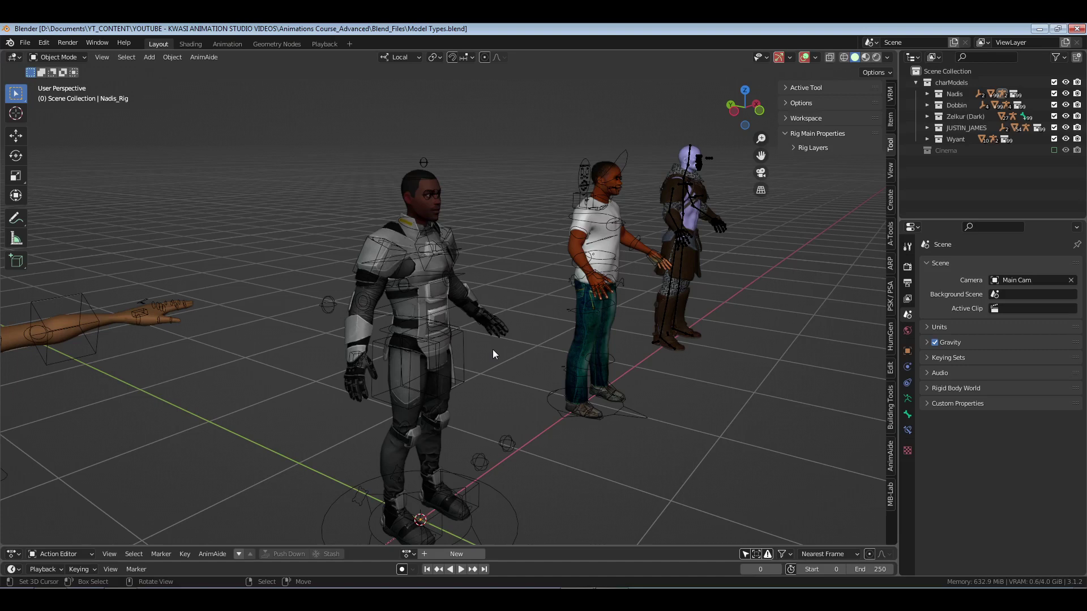
{"action": "middle_click_drag", "start_coordinate": [568, 243], "coordinate": [555, 394], "text": "ctrl"}
{"action": "middle_click_drag", "start_coordinate": [437, 390], "coordinate": [663, 321], "text": "shift"}
{"action": "key", "text": "ctrl+s"}
{"action": "left_click", "coordinate": [815, 57]}
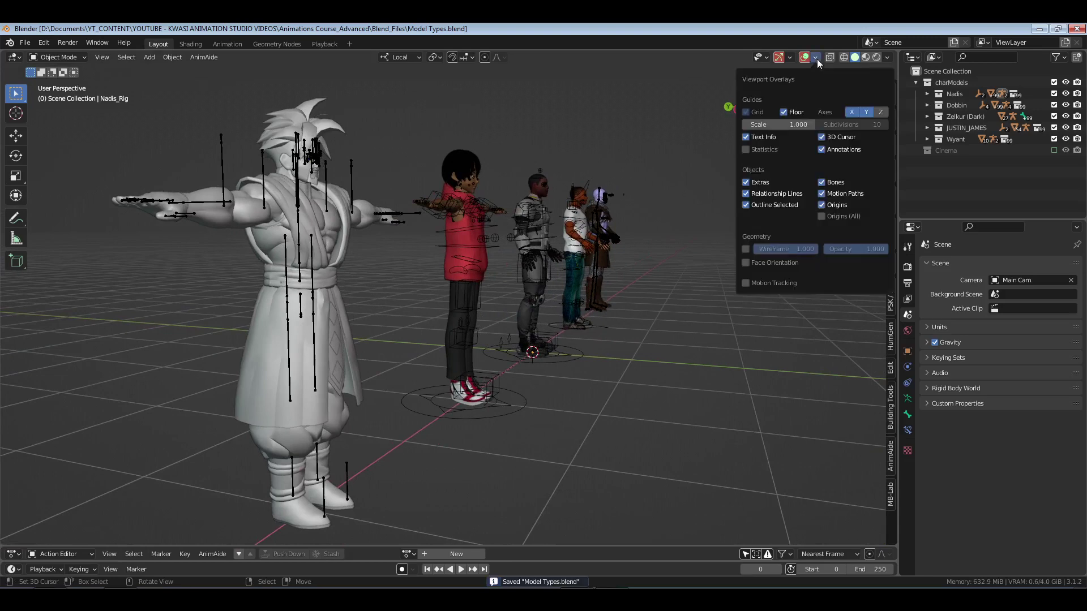
{"action": "left_click", "coordinate": [837, 181]}
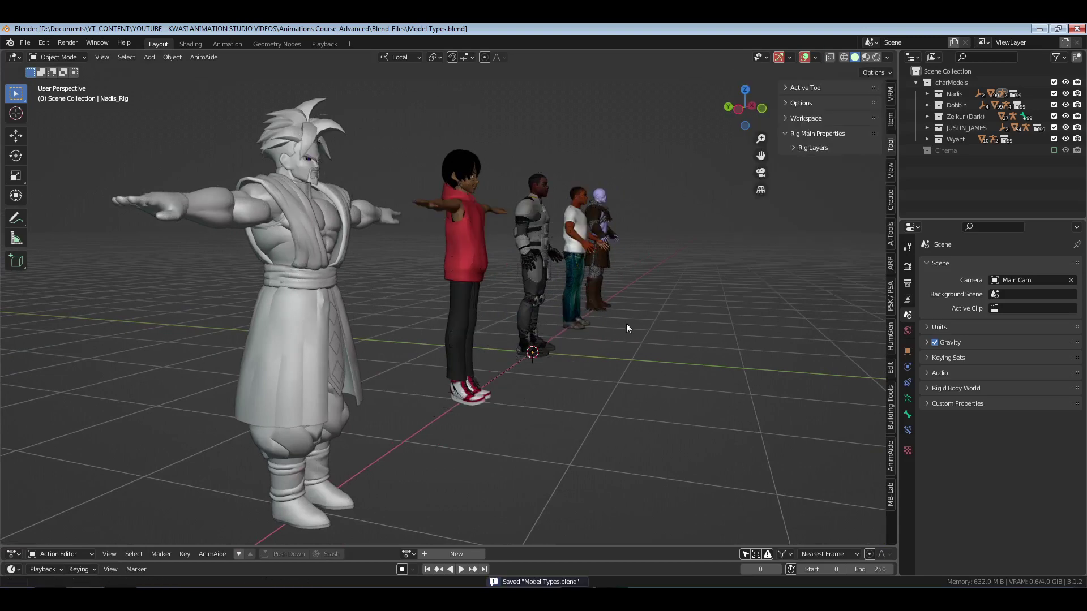
{"action": "middle_click_drag", "start_coordinate": [626, 323], "coordinate": [686, 382]}
{"action": "key", "text": "ctrl+s"}
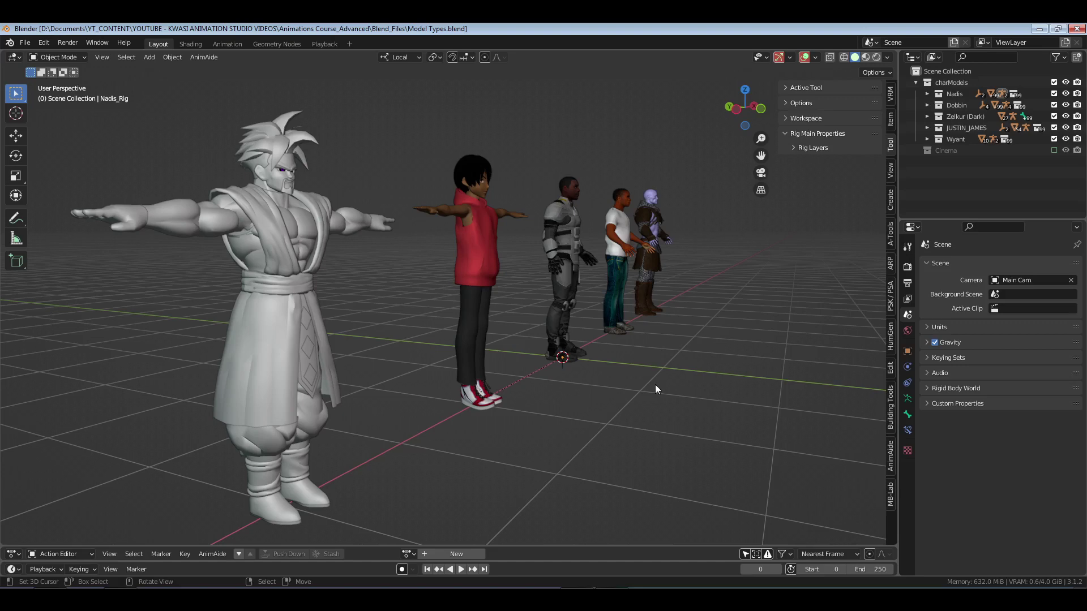
- Select the purple-skinned character's neck_shoulder armor and frame it with the other characters behind
{"action": "left_click", "coordinate": [655, 216]}
{"action": "key", "text": "KP_Decimal"}
{"action": "middle_click_drag", "start_coordinate": [655, 216], "coordinate": [583, 328]}
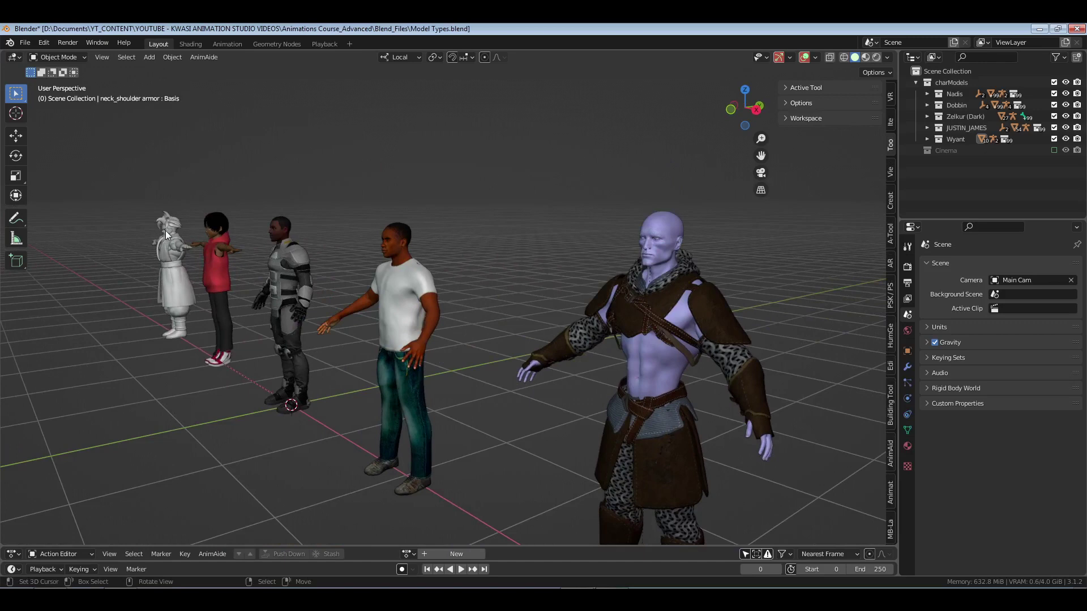
- Select the white untextured character's HAIR_top mesh and save the file
{"action": "left_click", "coordinate": [179, 221]}
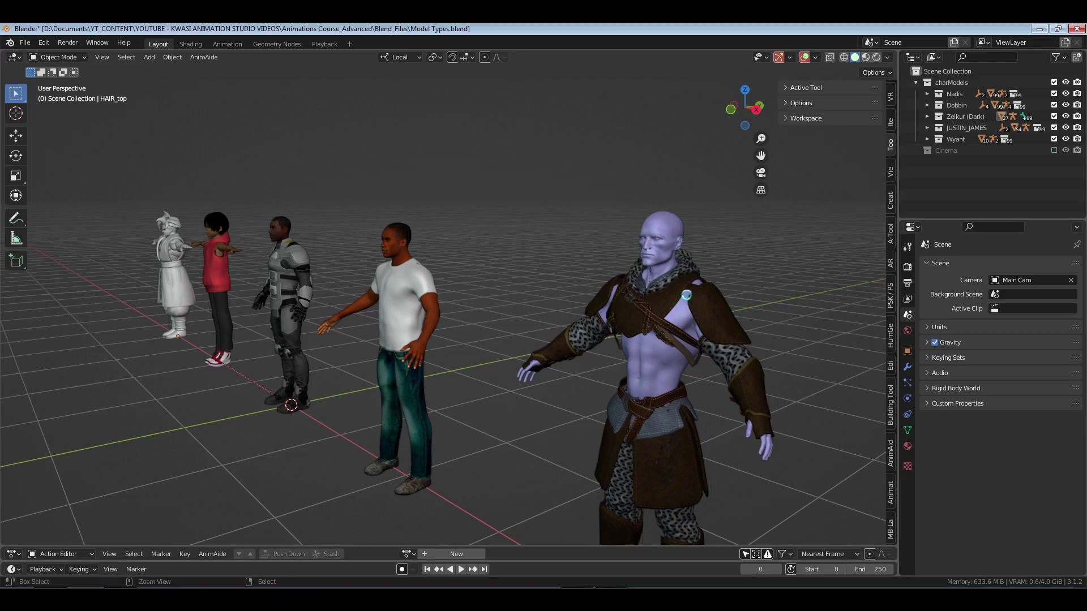
{"action": "key", "text": "ctrl+s"}
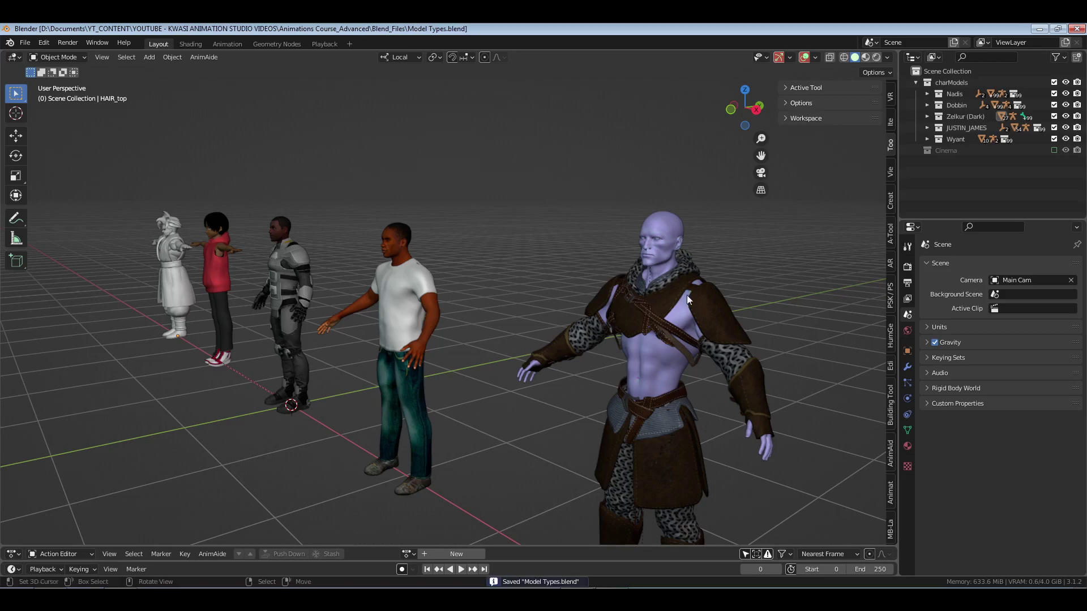